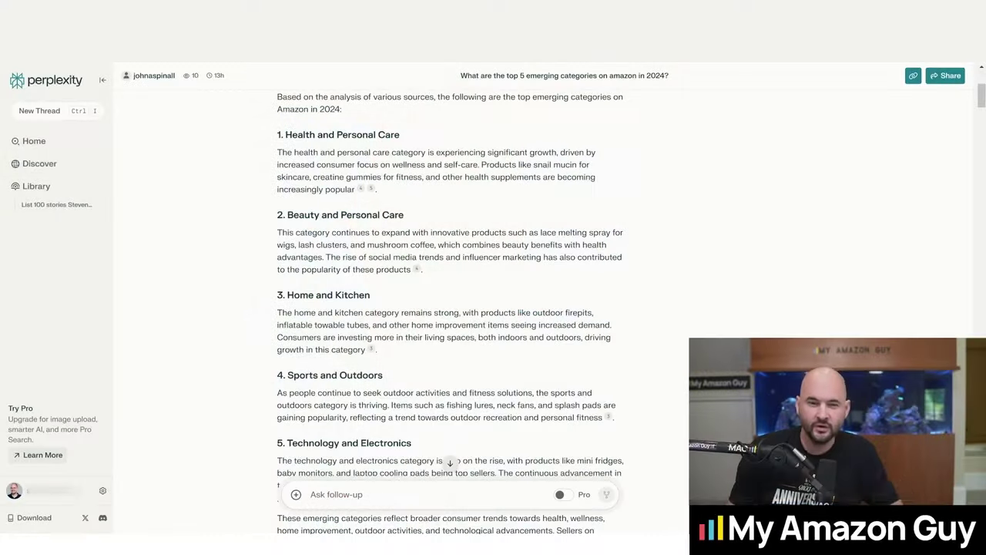
# Step: Scroll through the thread to locate the creatine gummies question
pyautogui.scroll(5, 834, 246)
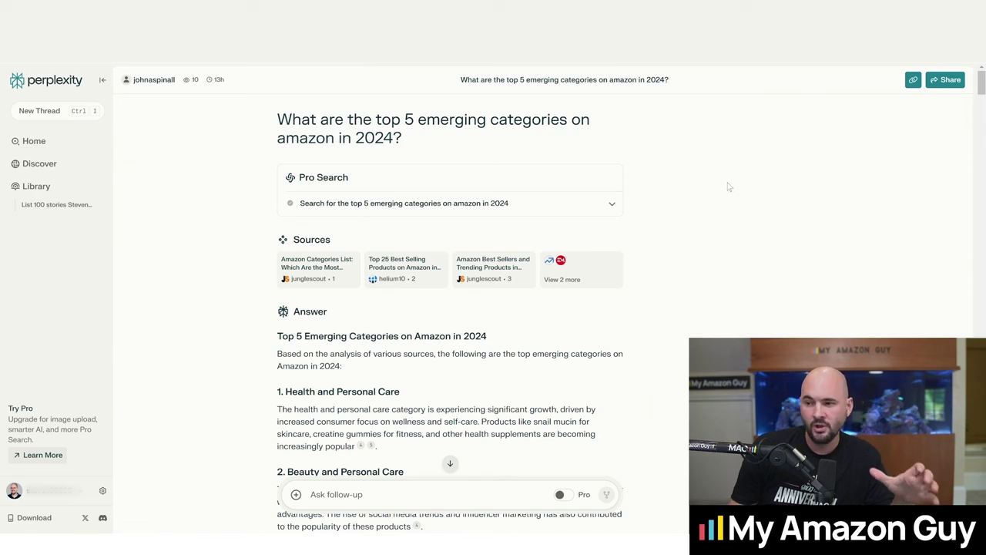
pyautogui.moveTo(405, 275)
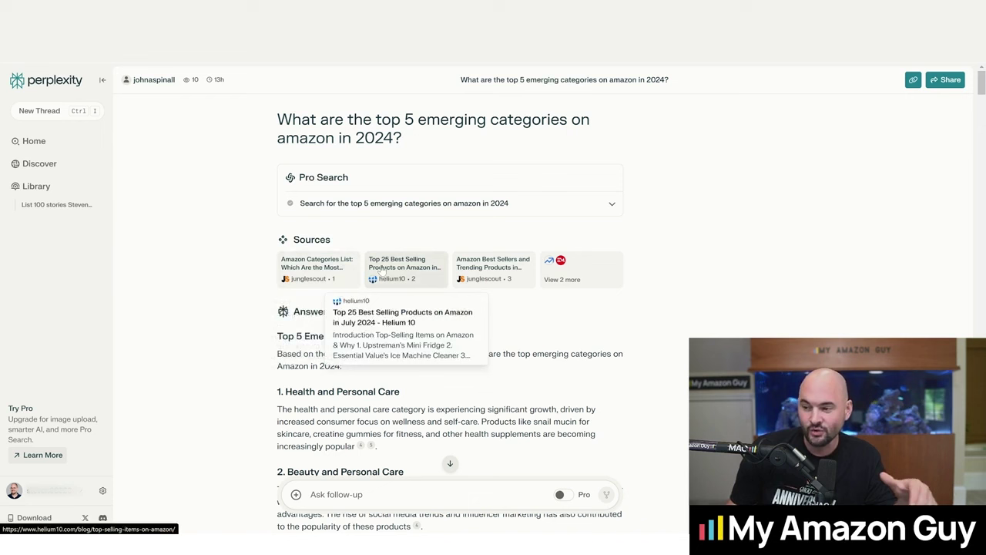
pyautogui.moveTo(493, 269)
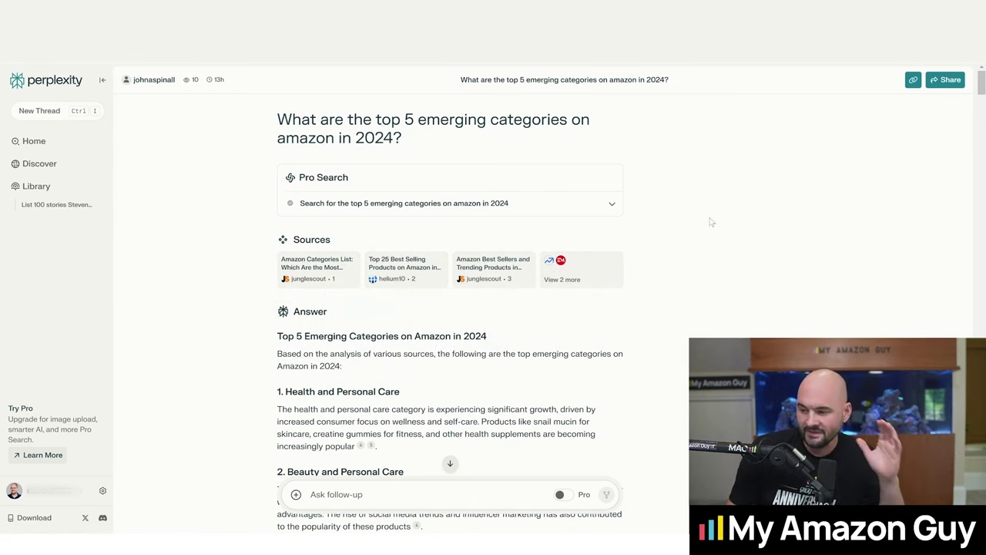
pyautogui.scroll(-2, 711, 222)
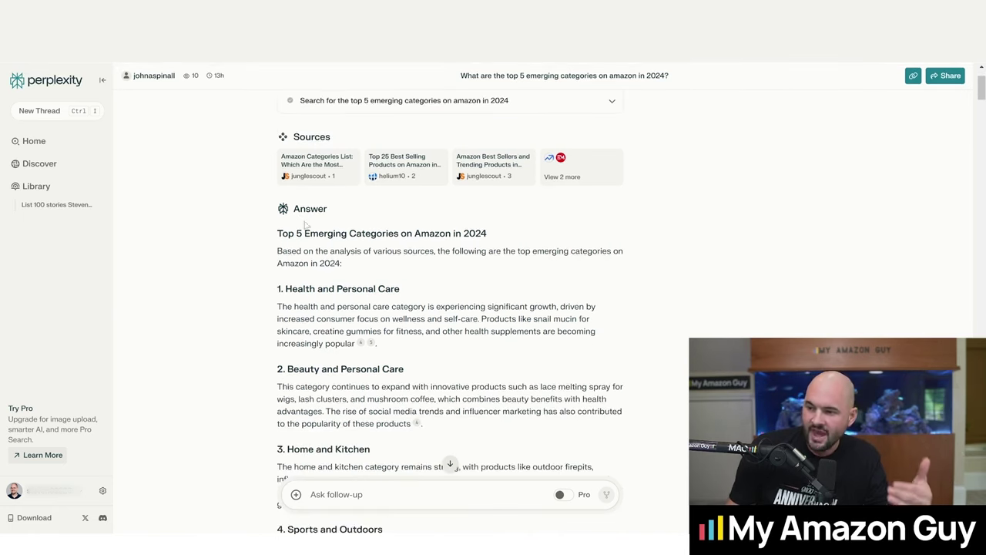
pyautogui.scroll(2, 288, 226)
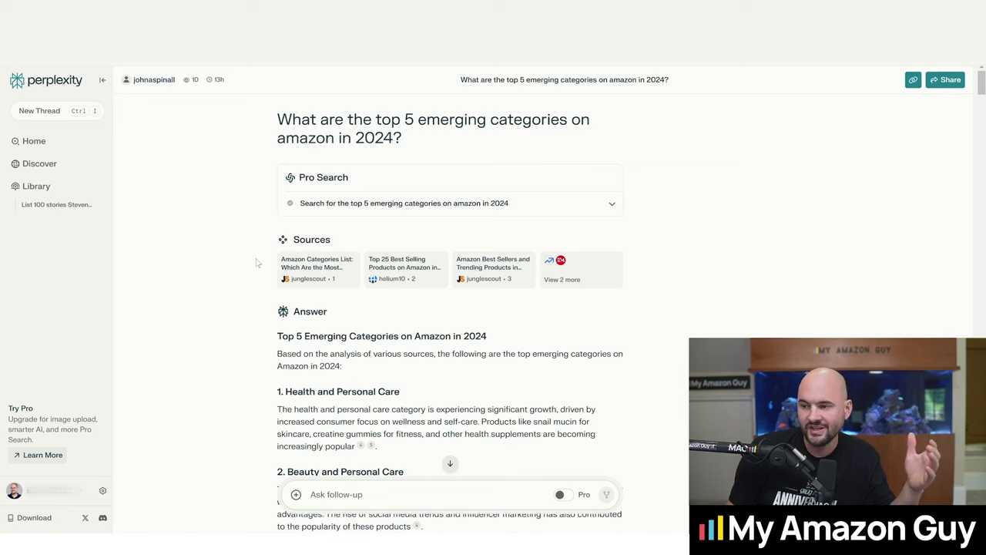
pyautogui.scroll(-3, 249, 263)
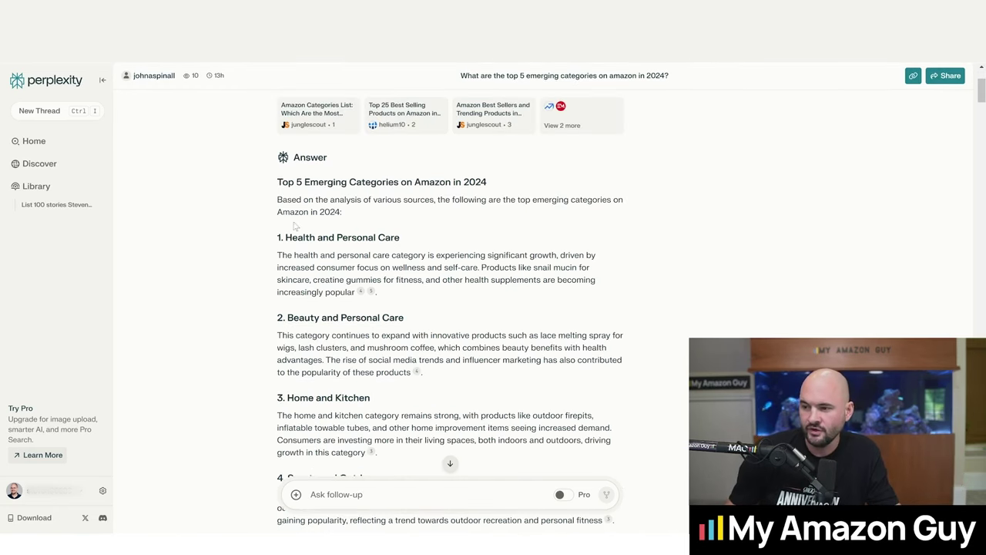
pyautogui.moveTo(361, 293)
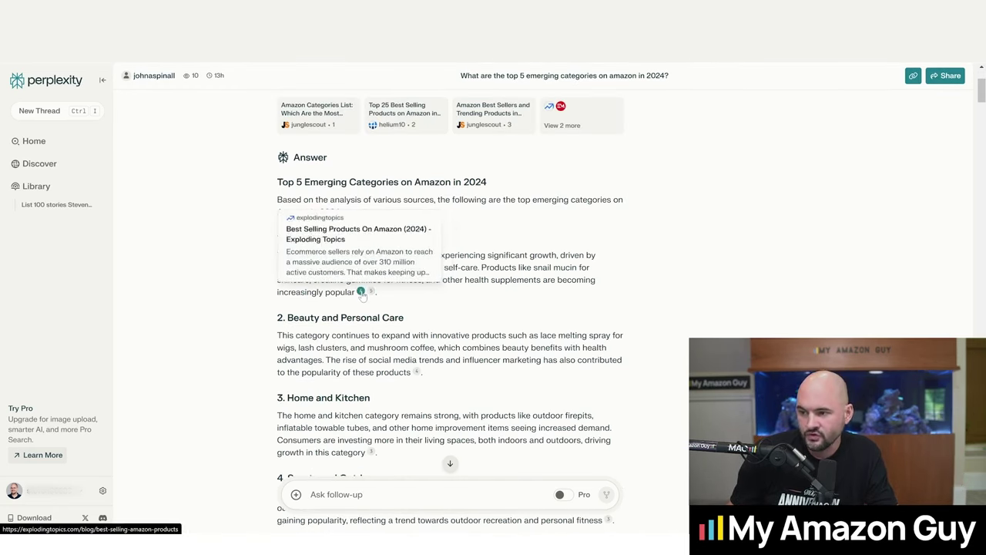
pyautogui.scroll(-2, 362, 295)
pyautogui.moveTo(417, 220)
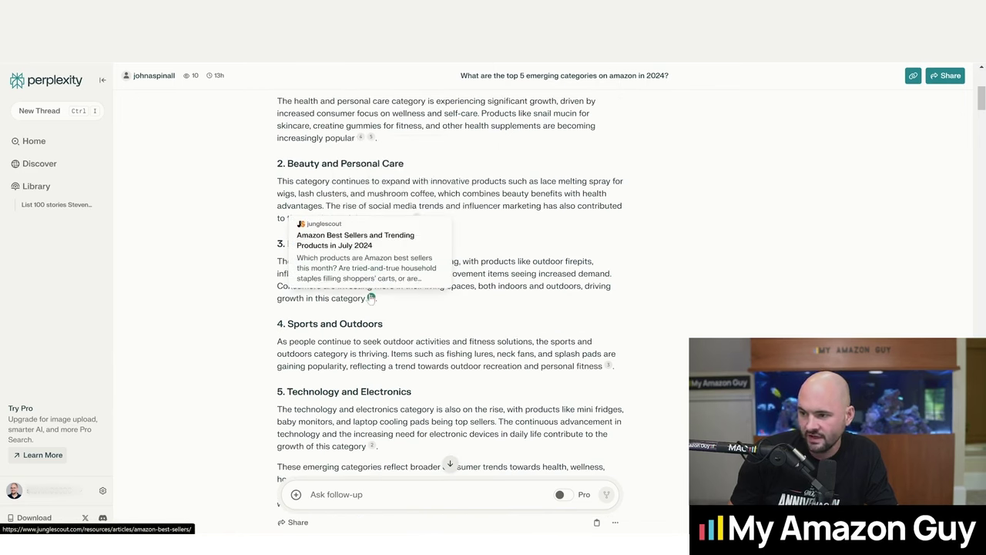
pyautogui.scroll(-2, 608, 365)
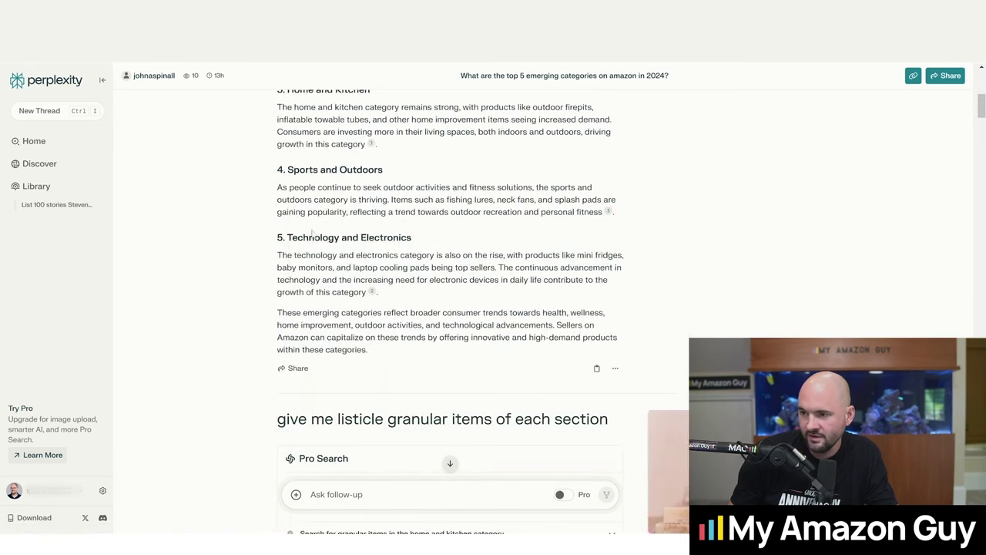
pyautogui.scroll(3, 497, 307)
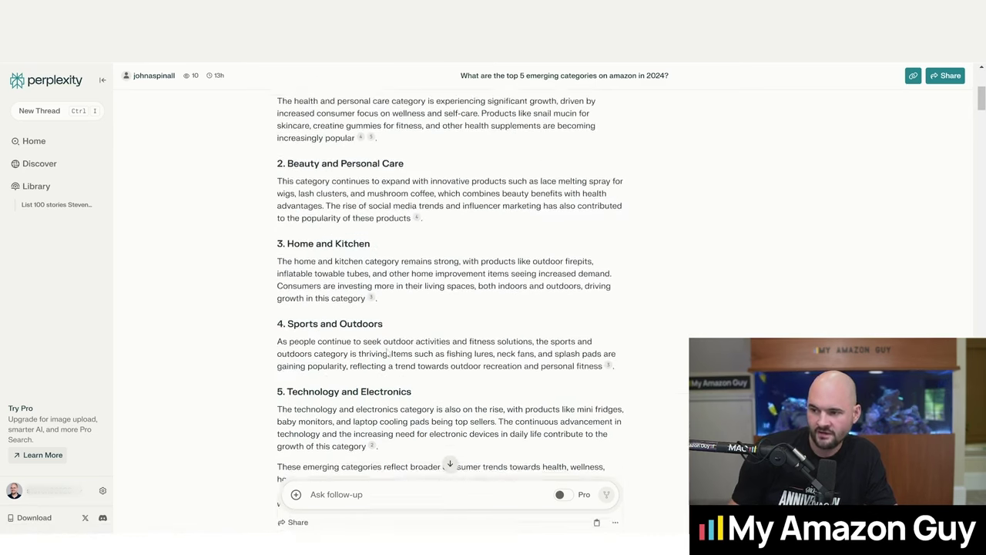
pyautogui.scroll(-1, 336, 258)
pyautogui.scroll(2, 402, 232)
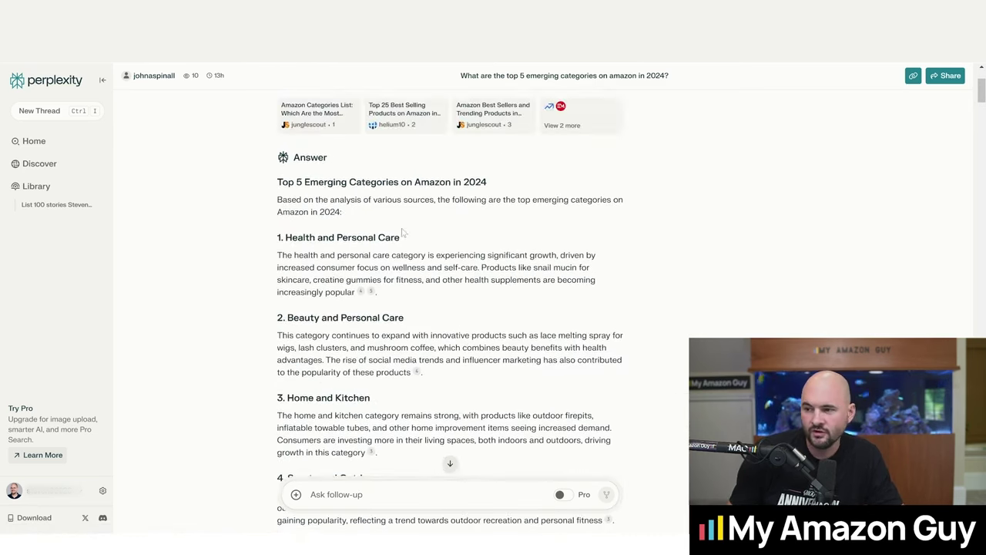
pyautogui.scroll(-3, 642, 323)
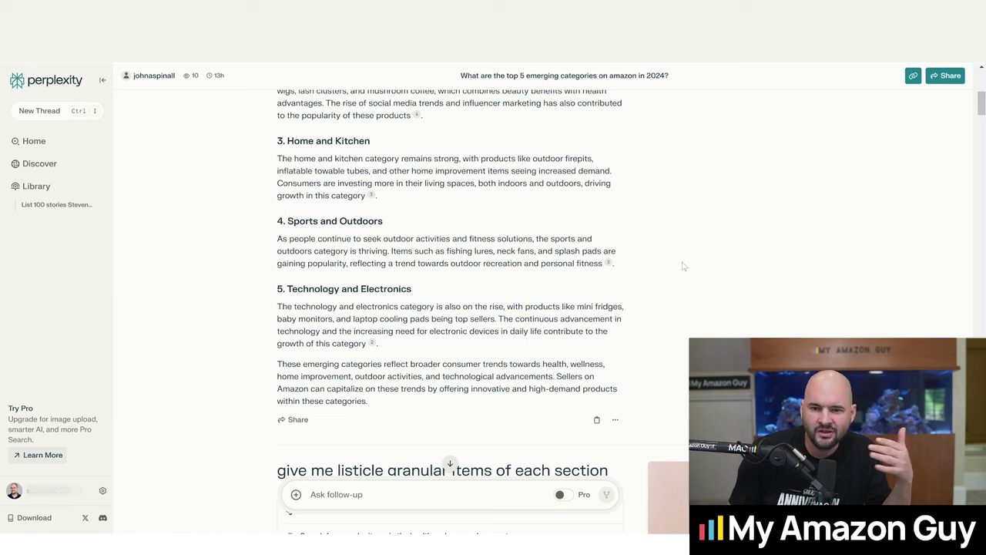
# Step: Highlight the question's opening and its 'a better value prop, make it taste better' request
pyautogui.scroll(-1, 698, 262)
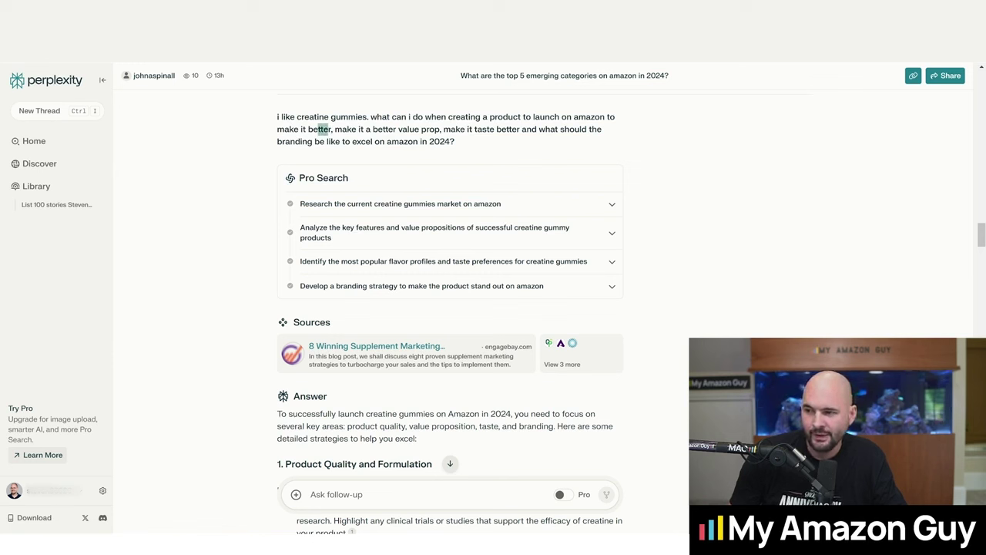
pyautogui.moveTo(330, 129); pyautogui.dragTo(277, 118)
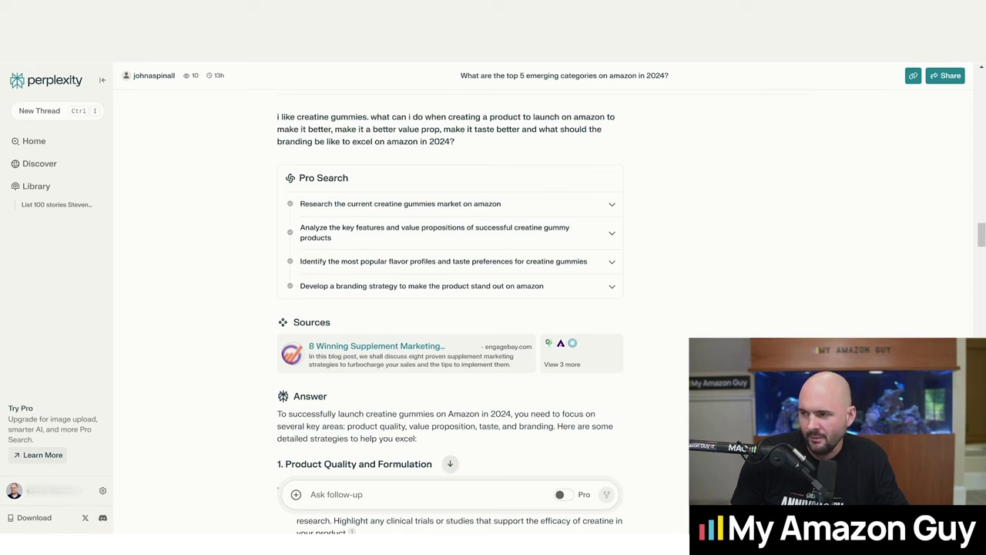
pyautogui.moveTo(521, 130); pyautogui.dragTo(365, 129)
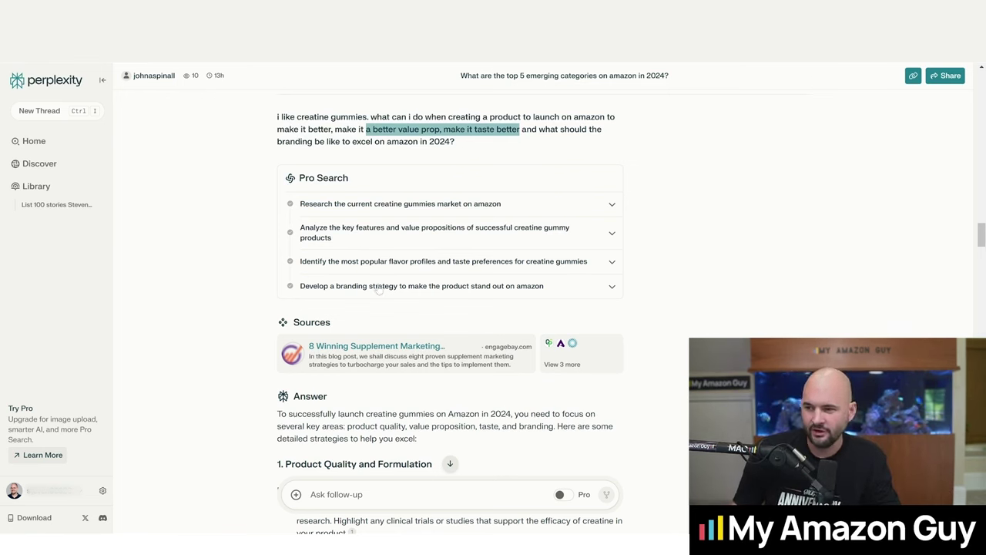
pyautogui.scroll(-1, 412, 244)
pyautogui.scroll(-3, 412, 244)
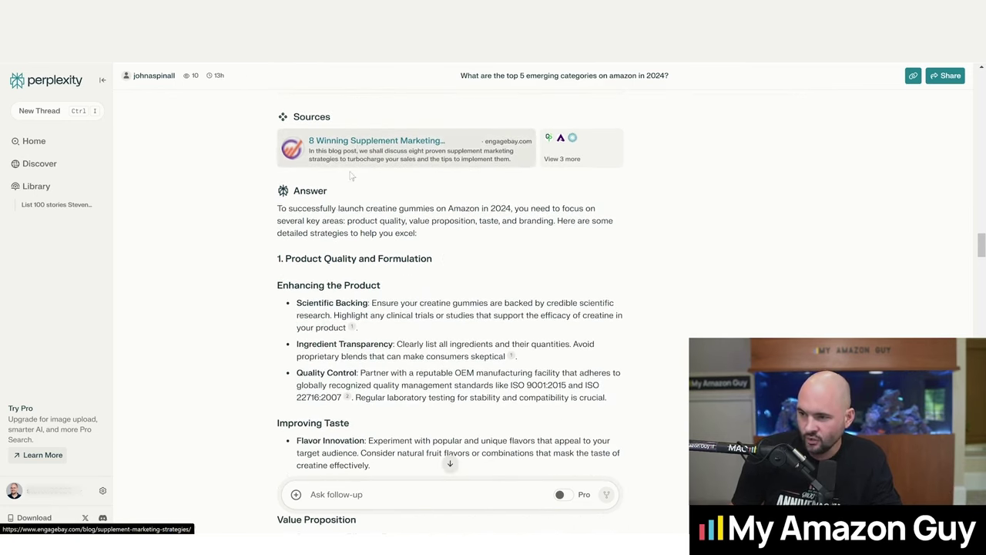
pyautogui.scroll(-1, 388, 223)
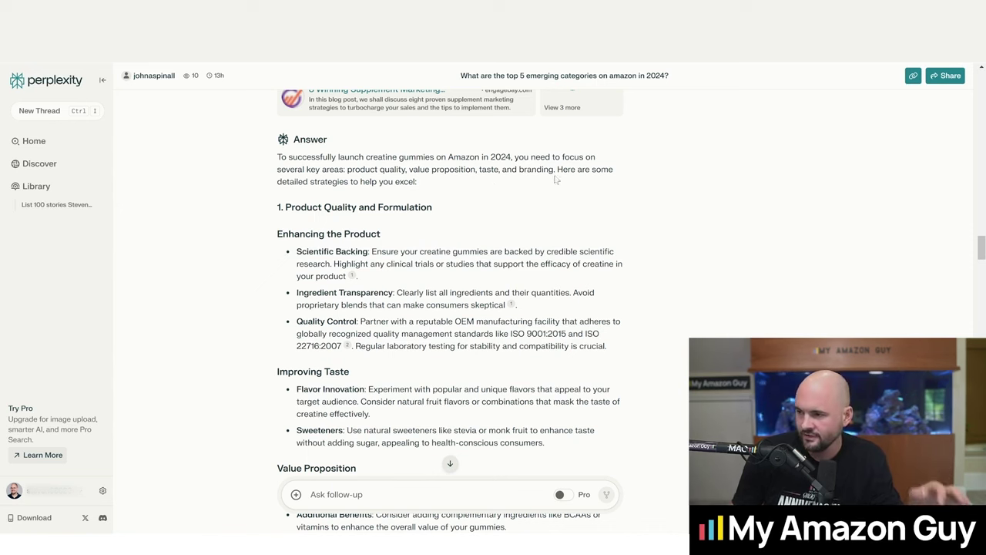
pyautogui.scroll(-1, 454, 189)
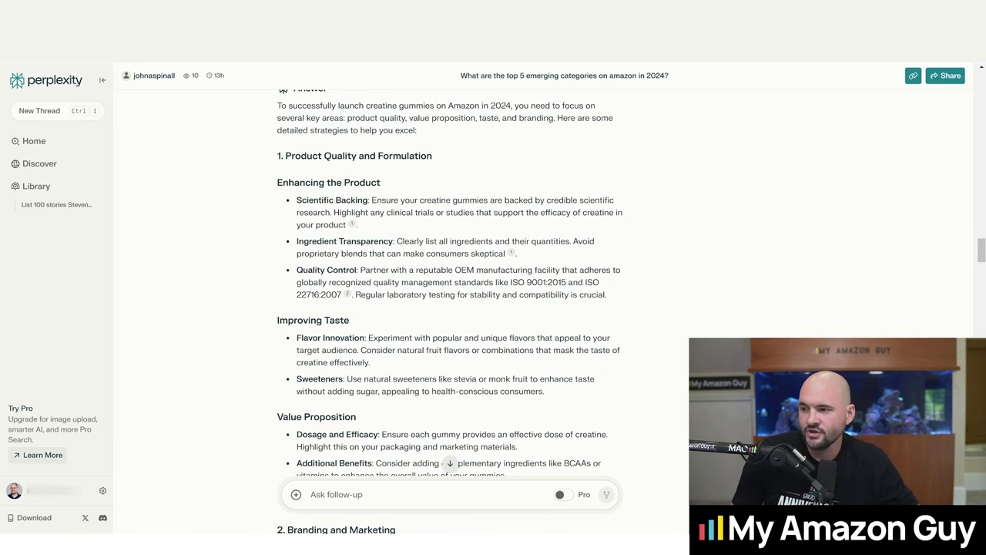
pyautogui.scroll(-1, 454, 308)
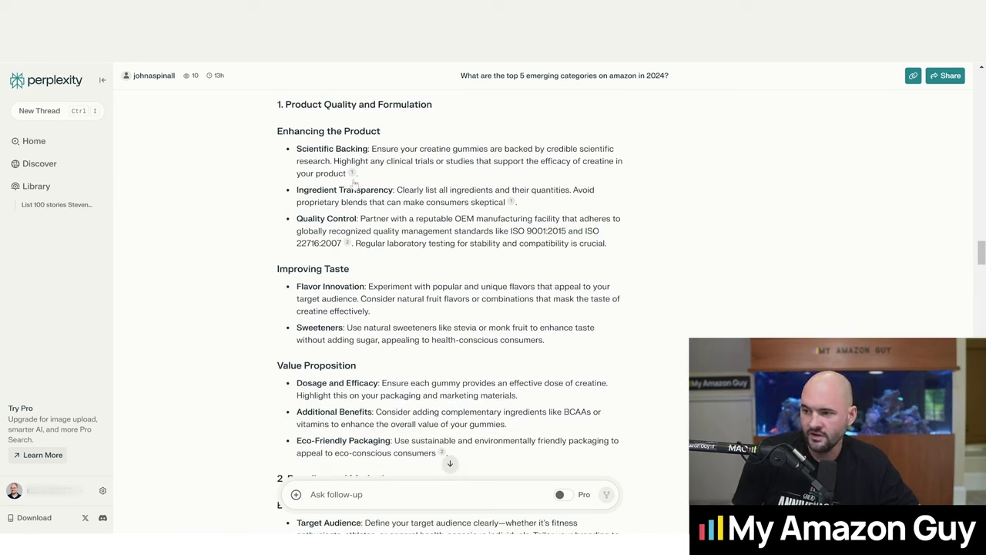
pyautogui.moveTo(352, 173)
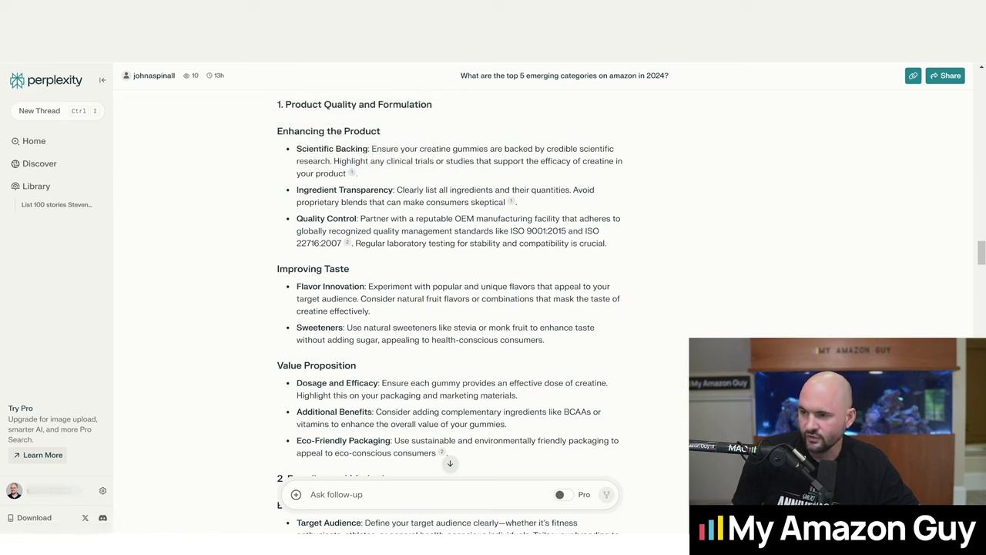
pyautogui.moveTo(395, 191); pyautogui.dragTo(298, 195)
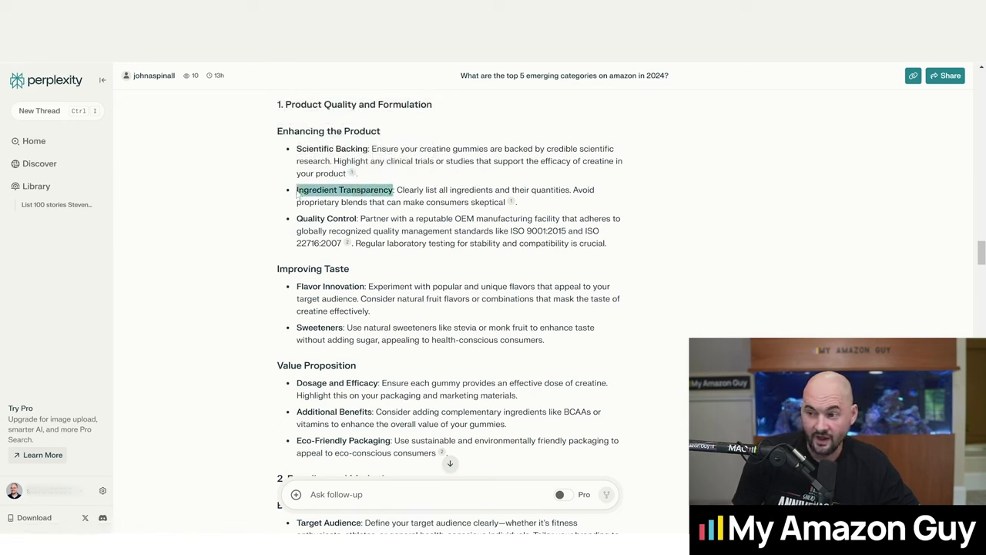
pyautogui.click(379, 165)
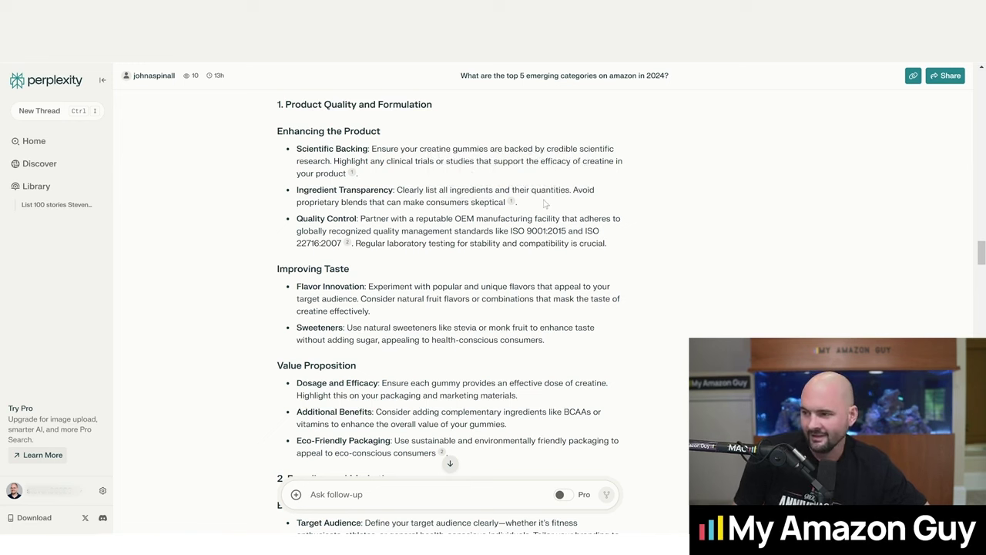
pyautogui.moveTo(508, 202)
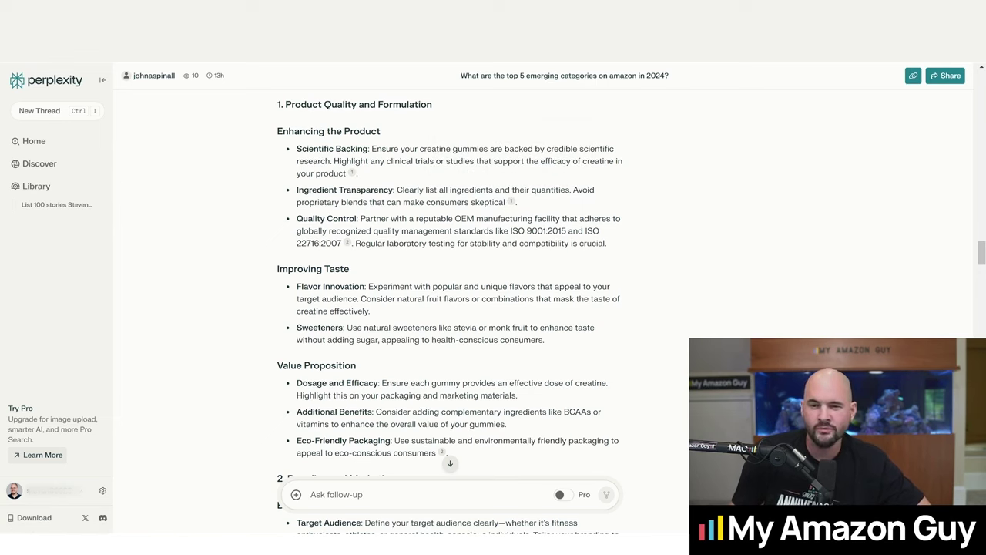
pyautogui.scroll(-2, 424, 178)
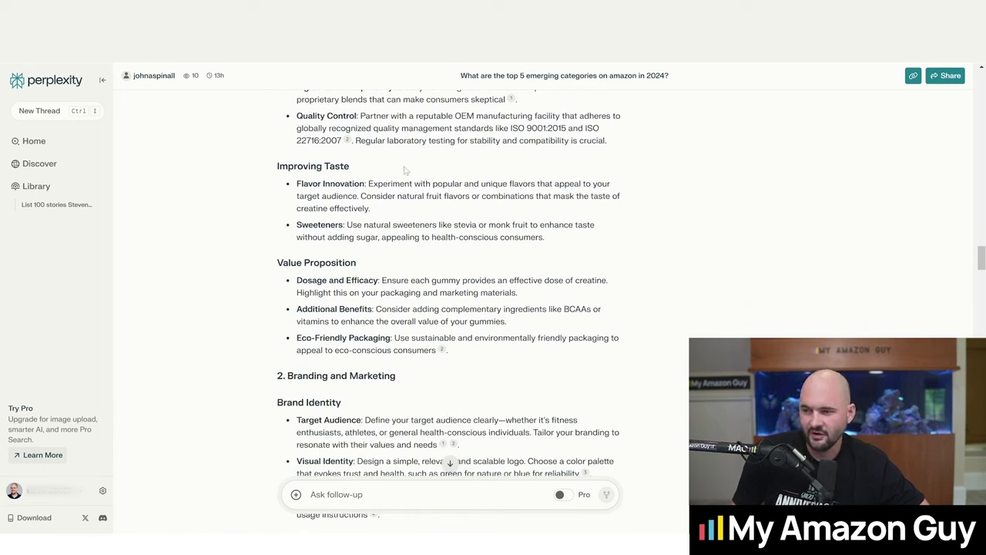
pyautogui.rightClick(404, 165)
pyautogui.click(396, 166)
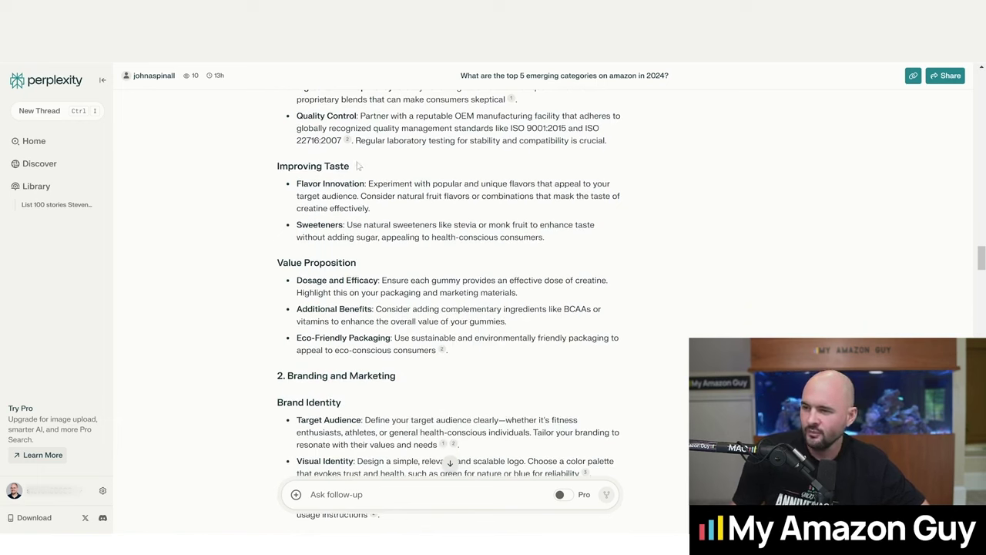
pyautogui.moveTo(356, 169); pyautogui.dragTo(273, 173)
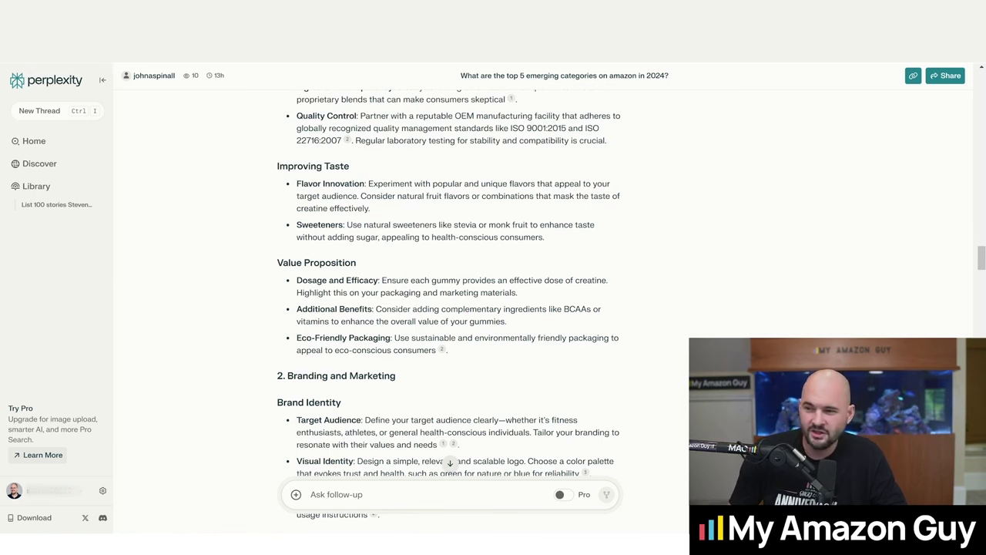
pyautogui.scroll(-1, 436, 219)
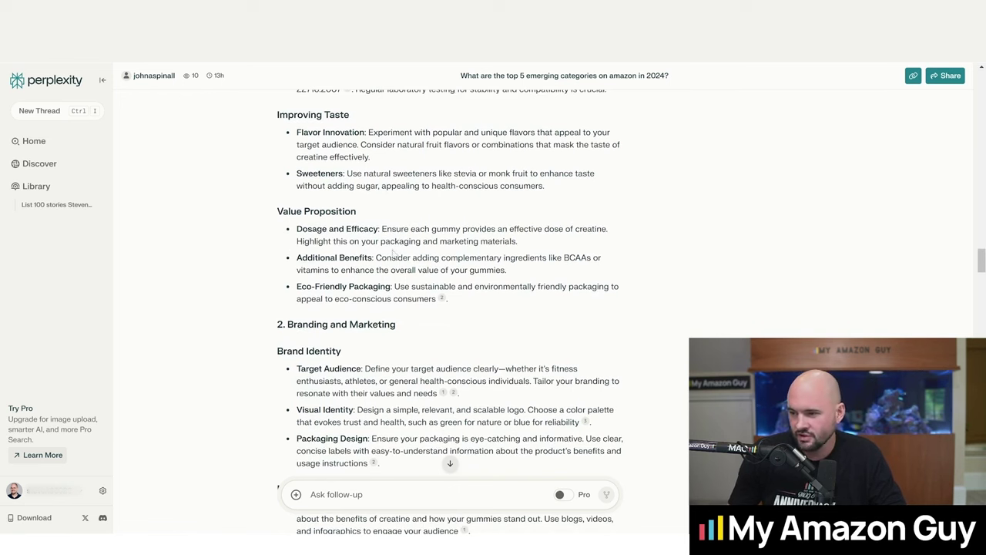
pyautogui.scroll(-1, 450, 293)
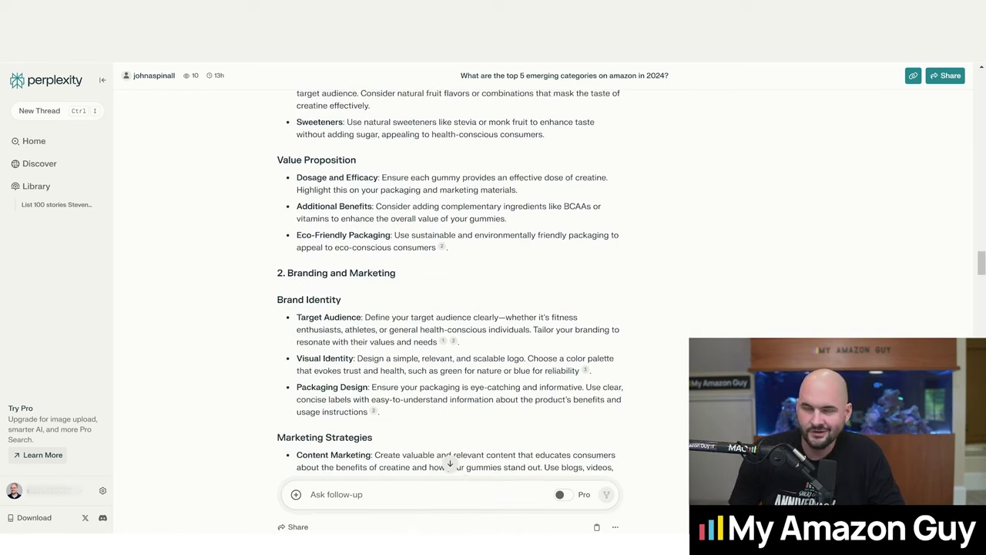
pyautogui.scroll(-1, 422, 188)
pyautogui.scroll(-1, 421, 188)
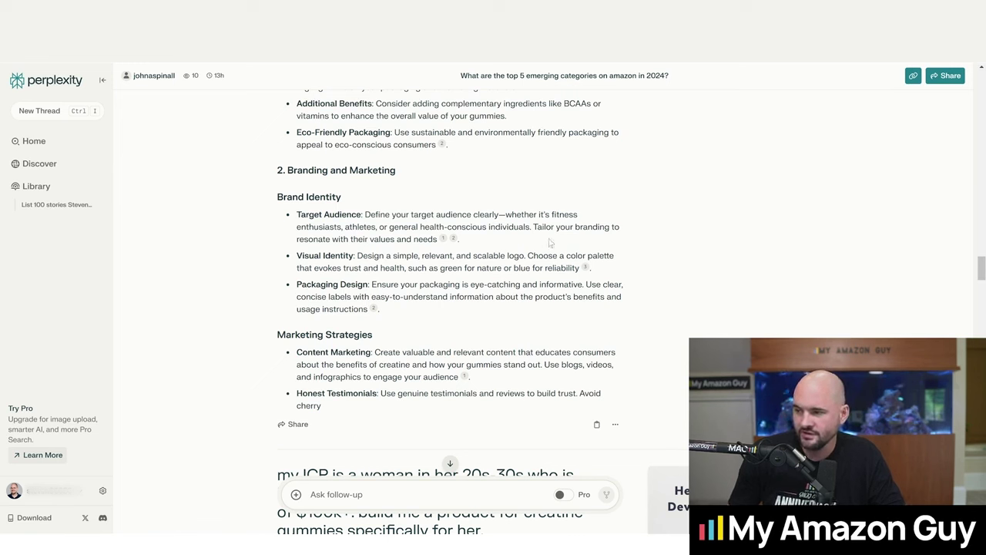
pyautogui.moveTo(436, 240); pyautogui.dragTo(372, 227)
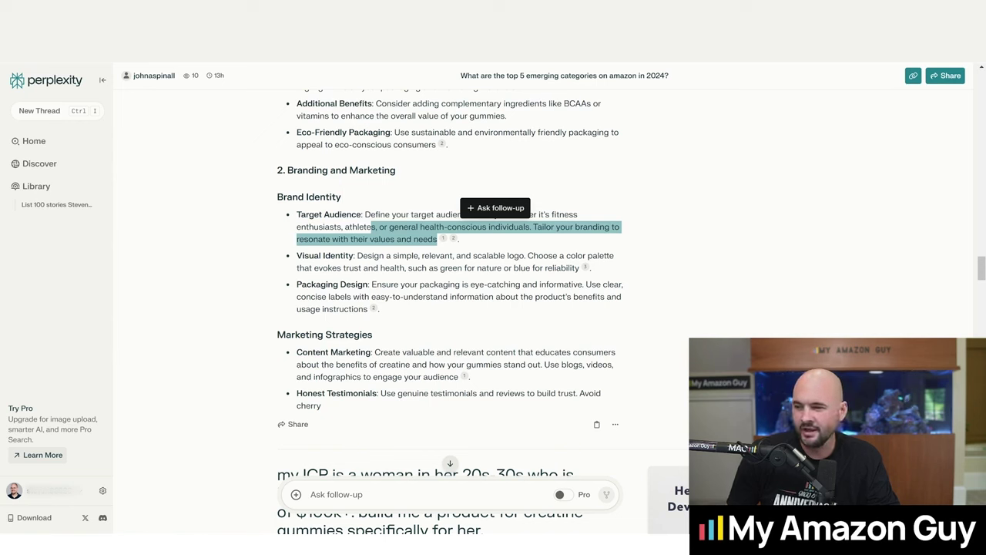
pyautogui.click(477, 245)
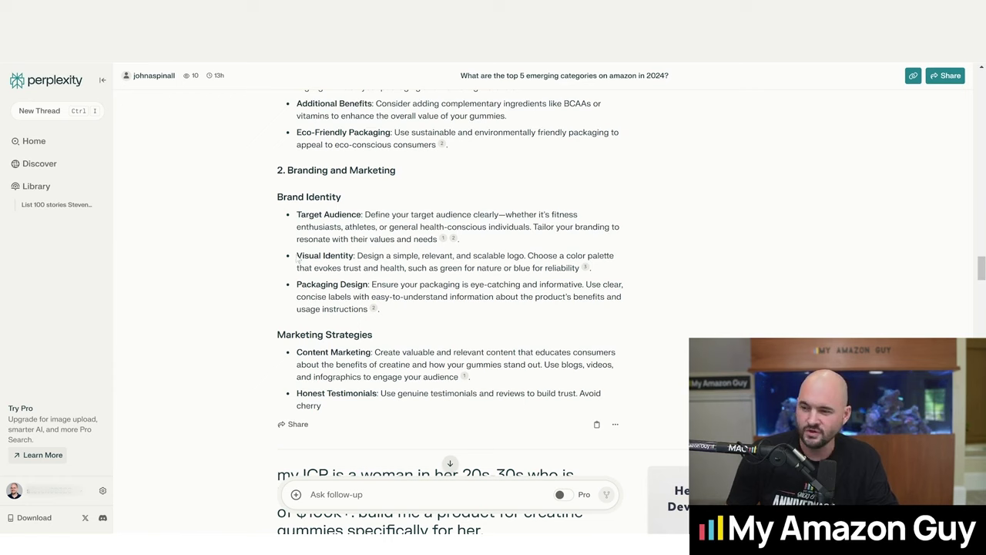
# Step: Scroll down to the 'my ICP' prompt and briefly highlight the words 'my ICP'
pyautogui.scroll(-1, 451, 293)
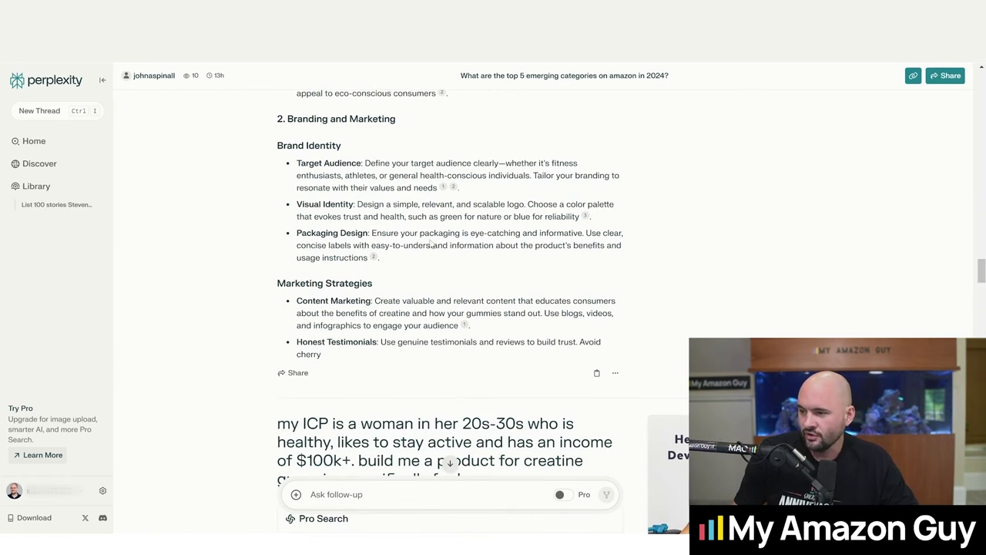
pyautogui.scroll(-1, 429, 244)
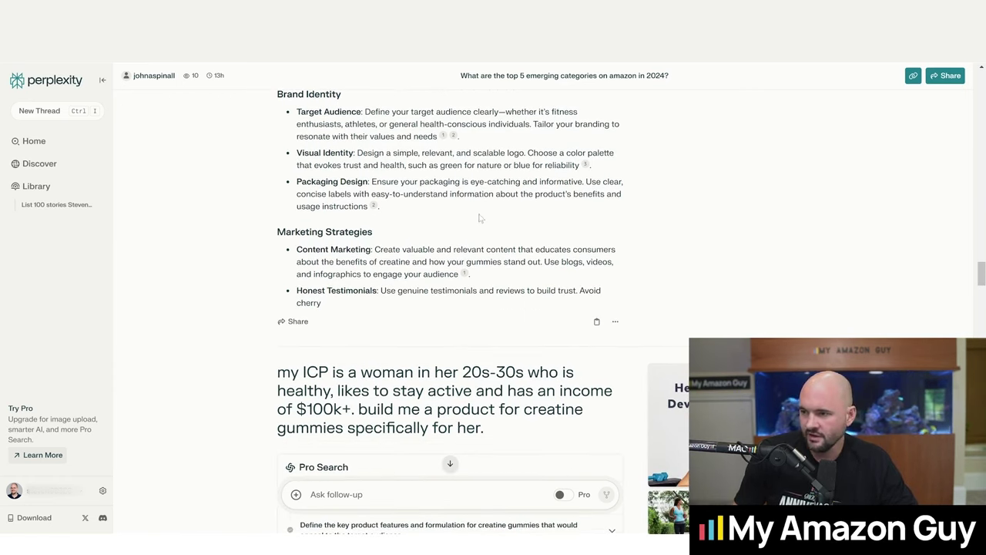
pyautogui.scroll(-1, 445, 223)
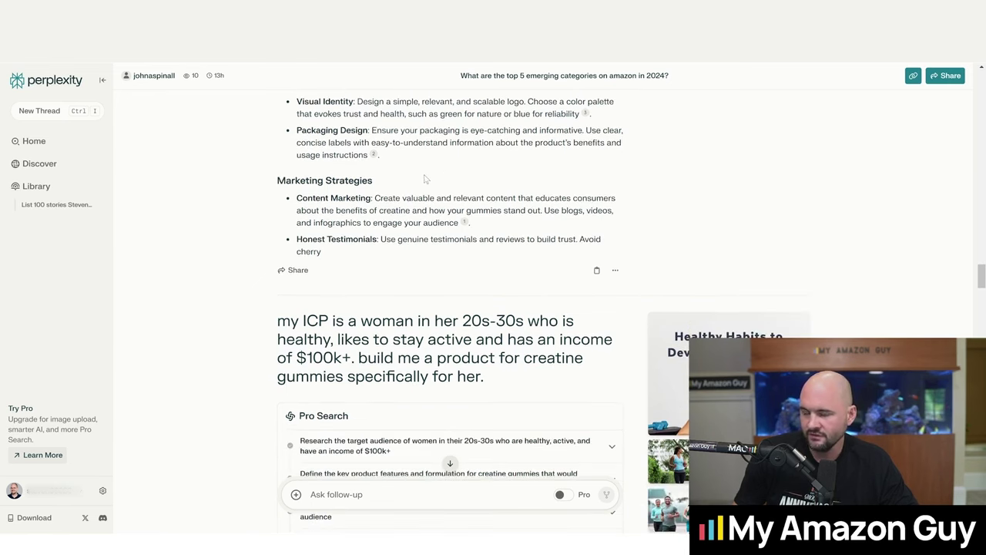
pyautogui.scroll(-1, 428, 181)
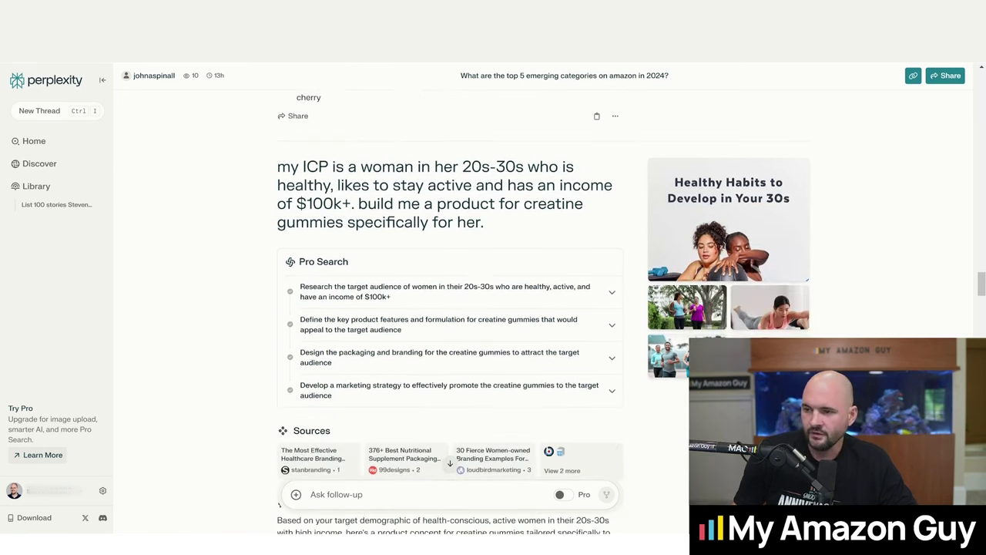
pyautogui.moveTo(276, 166); pyautogui.dragTo(329, 164)
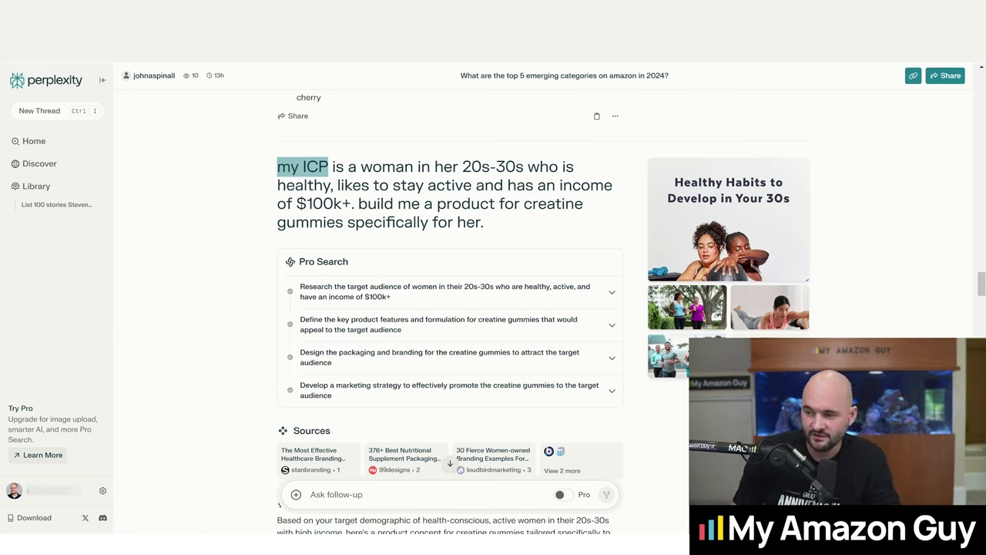
pyautogui.click(497, 222)
# Step: Highlight the suggested flavours Peach Mango and Berry Burst
pyautogui.scroll(-3, 497, 232)
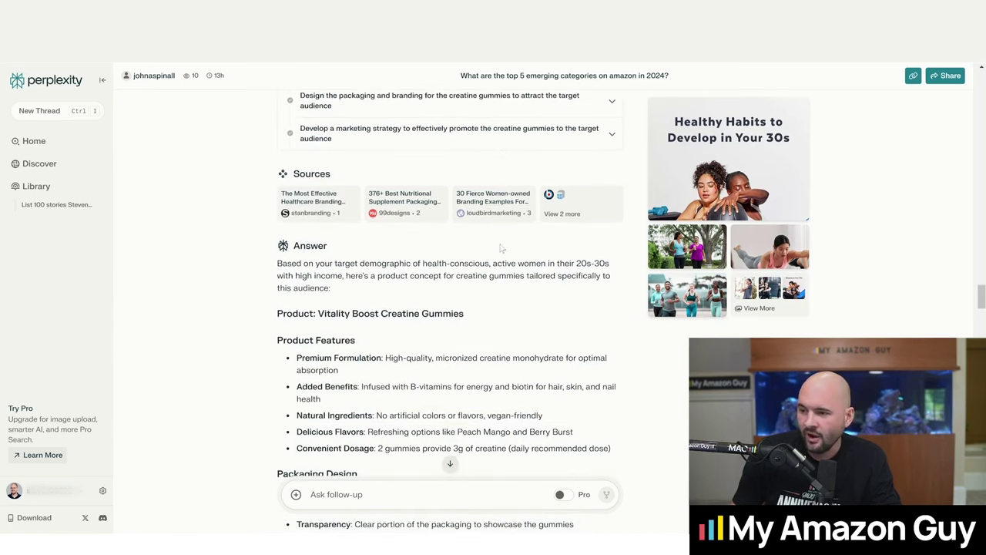
pyautogui.scroll(-2, 501, 248)
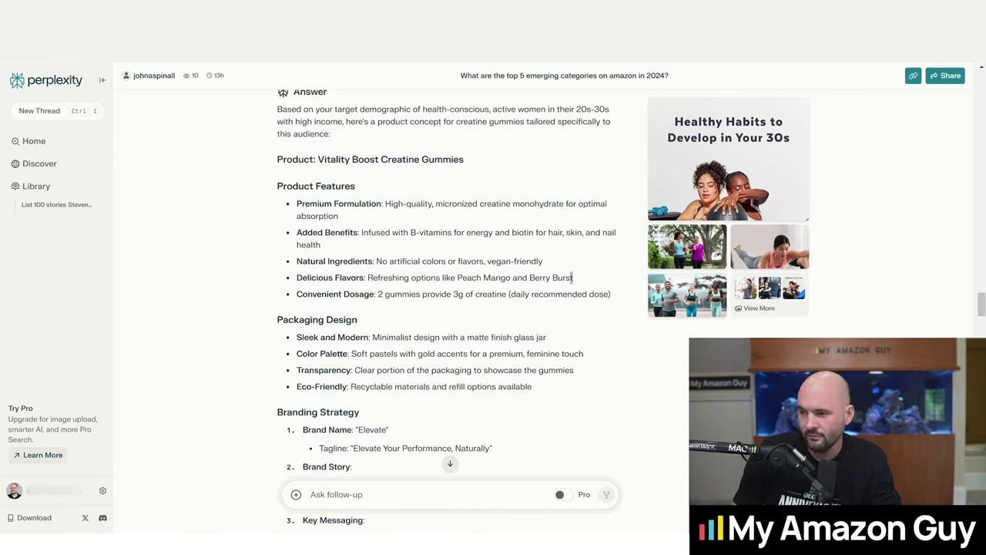
pyautogui.moveTo(573, 278); pyautogui.dragTo(458, 278)
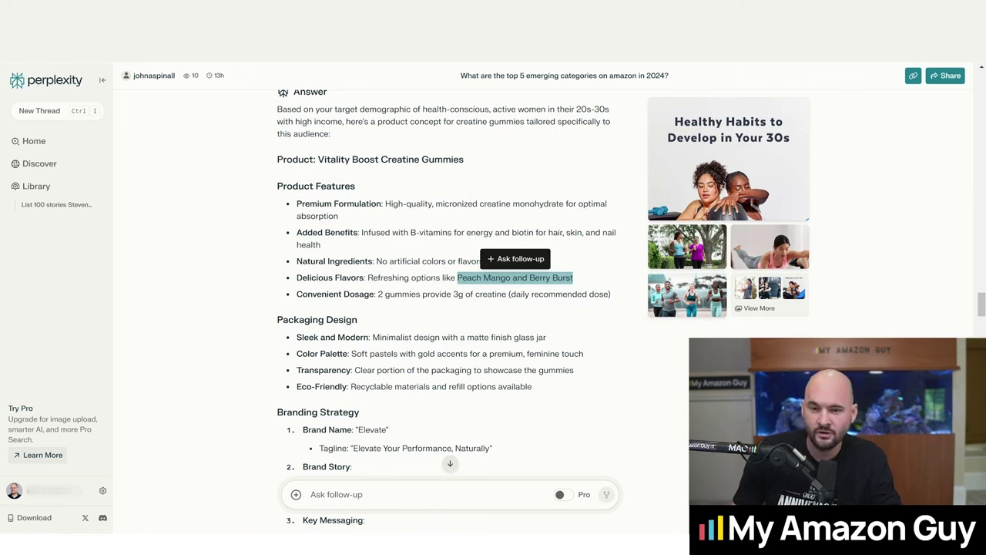
pyautogui.click(431, 307)
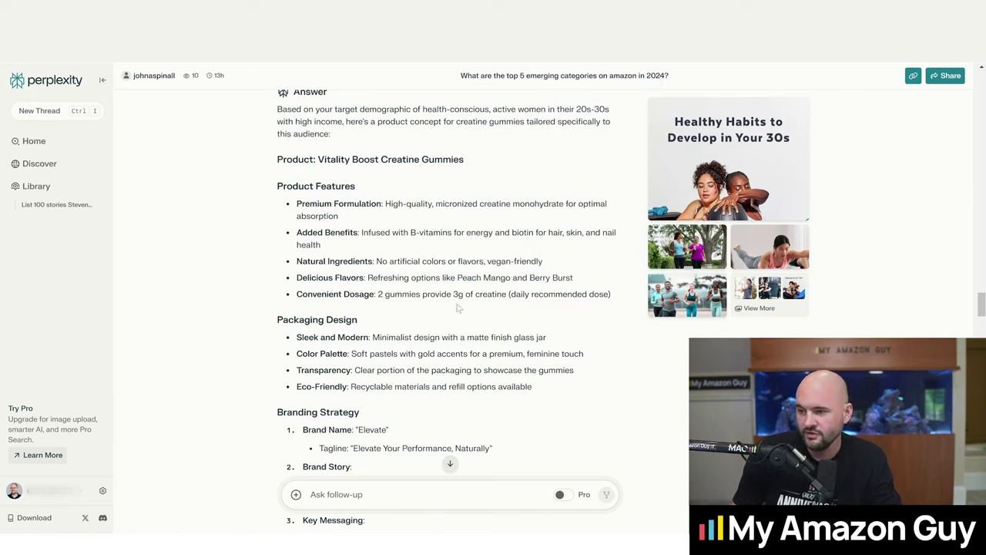
# Step: Highlight the packaging notes: Sleek and Modern, matte finish glass jar, Color Palette, Eco-Friendly
pyautogui.scroll(-1, 388, 300)
pyautogui.scroll(-1, 420, 266)
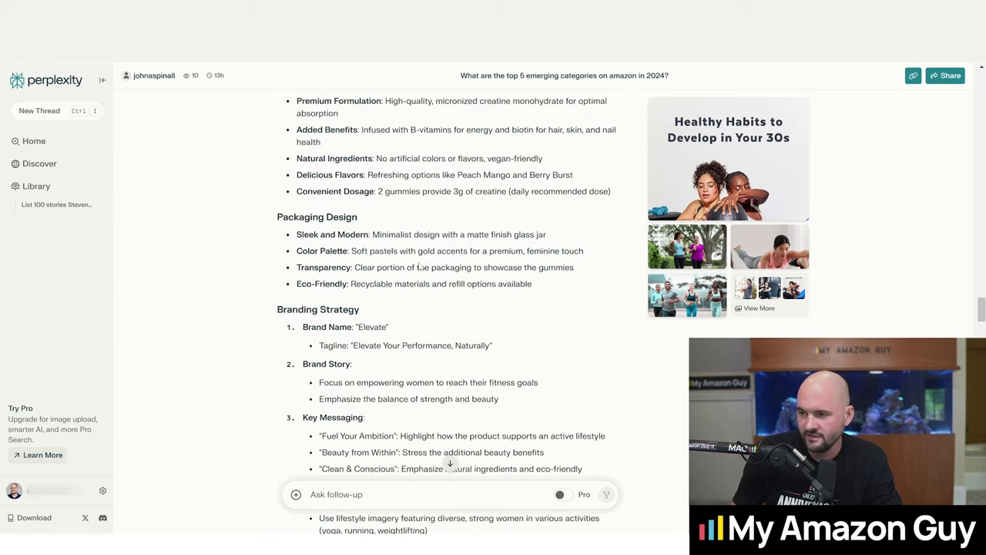
pyautogui.moveTo(372, 234); pyautogui.dragTo(439, 235)
pyautogui.moveTo(552, 241); pyautogui.dragTo(479, 235)
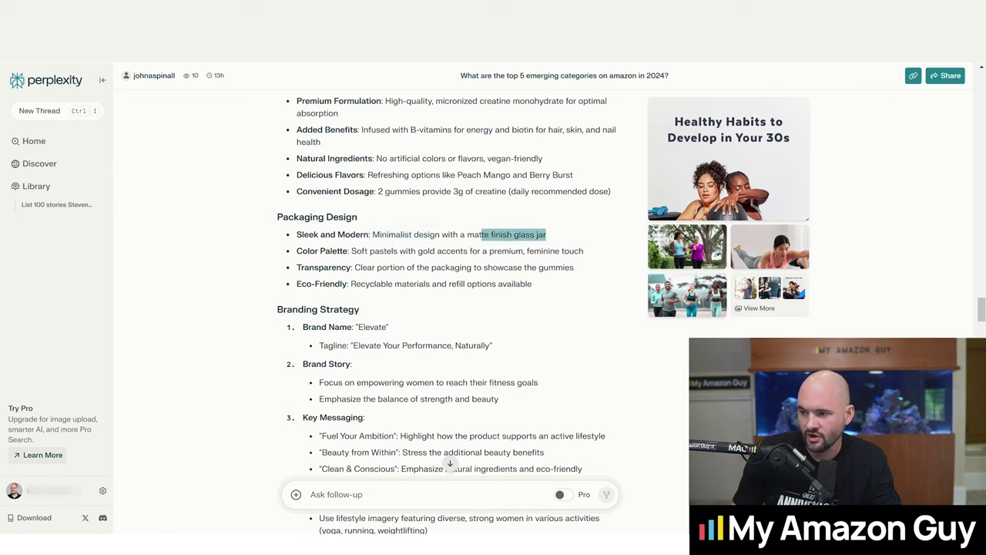
pyautogui.click(478, 246)
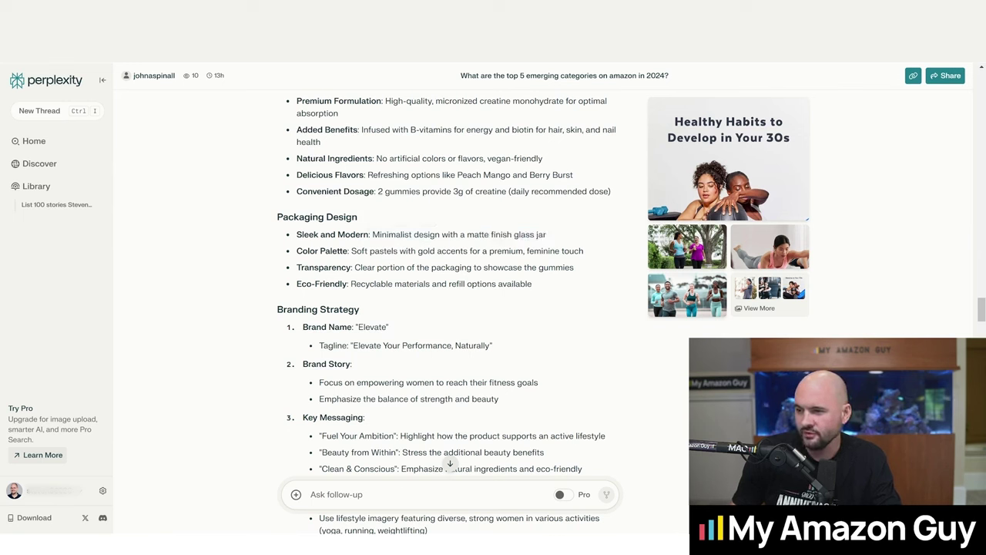
pyautogui.moveTo(584, 252); pyautogui.dragTo(296, 252)
pyautogui.scroll(-1, 366, 270)
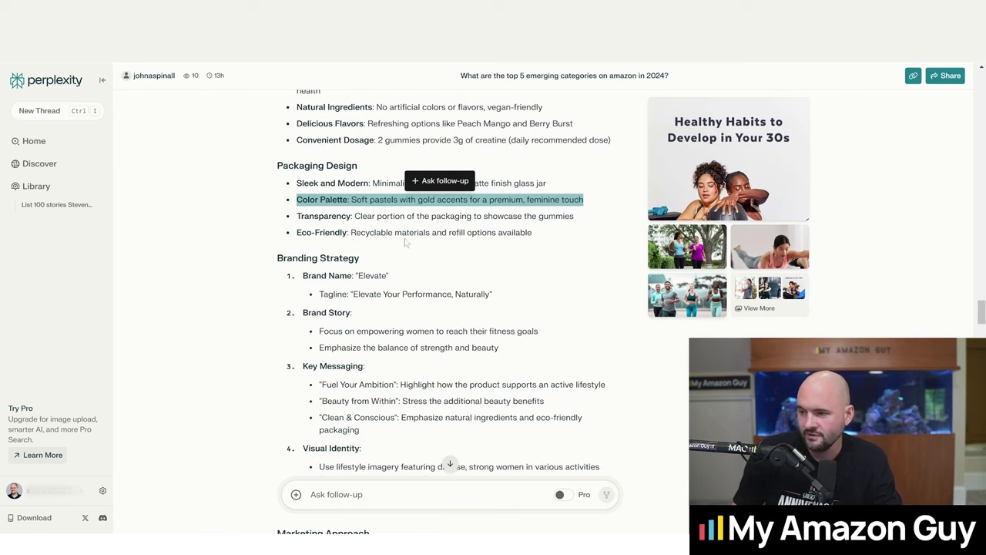
pyautogui.moveTo(296, 232); pyautogui.dragTo(347, 233)
# Step: Scroll to the Branding Strategy and highlight the brand name Elevate
pyautogui.scroll(-1, 424, 204)
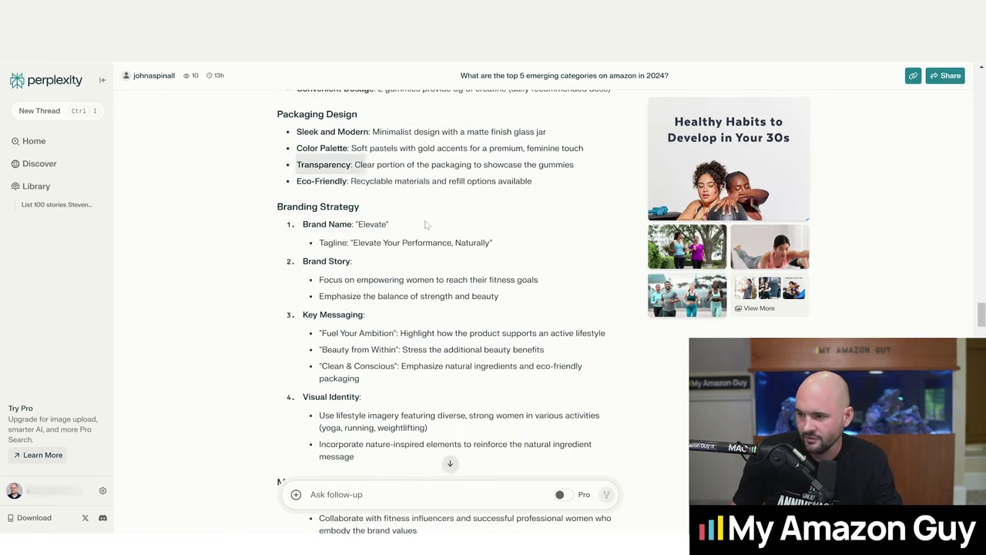
pyautogui.scroll(-2, 423, 204)
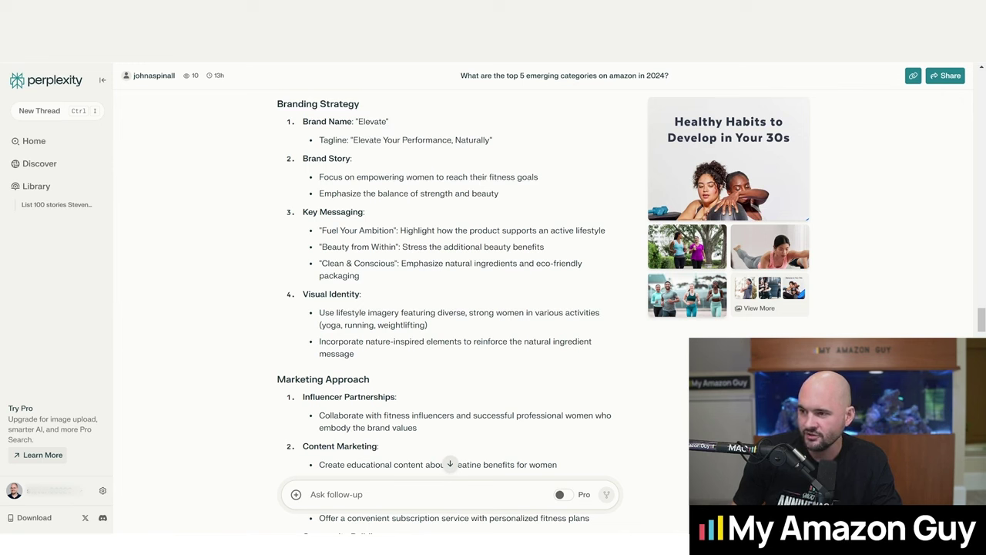
pyautogui.doubleClick(372, 121)
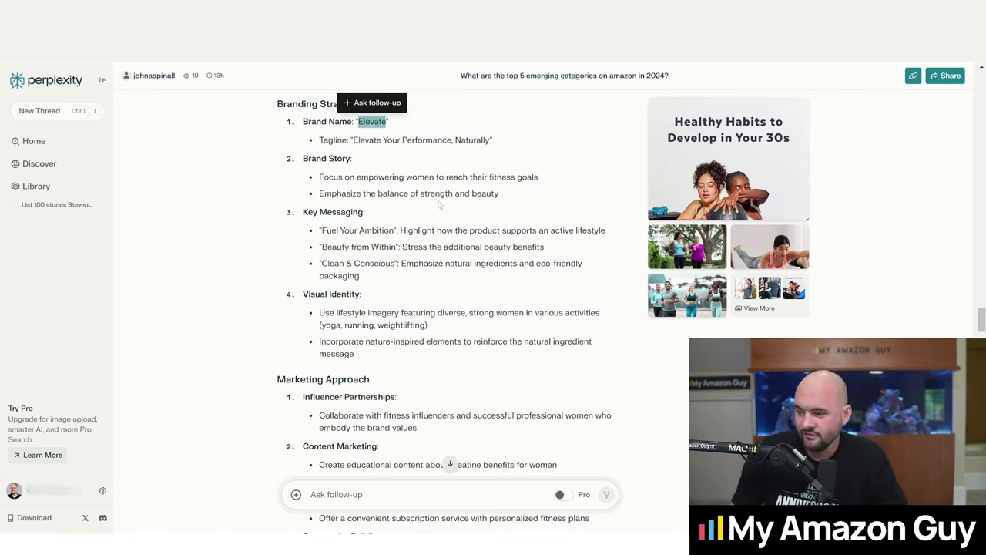
# Step: Ask Perplexity for a creatine gummies brand name that isn't currently trademarked
pyautogui.click(352, 492)
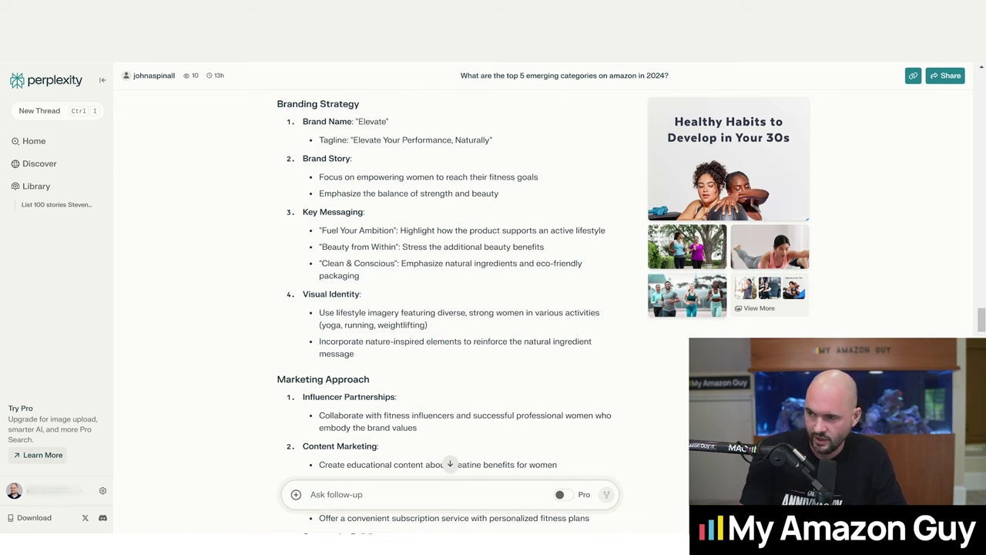
pyautogui.write('find me a brand name')
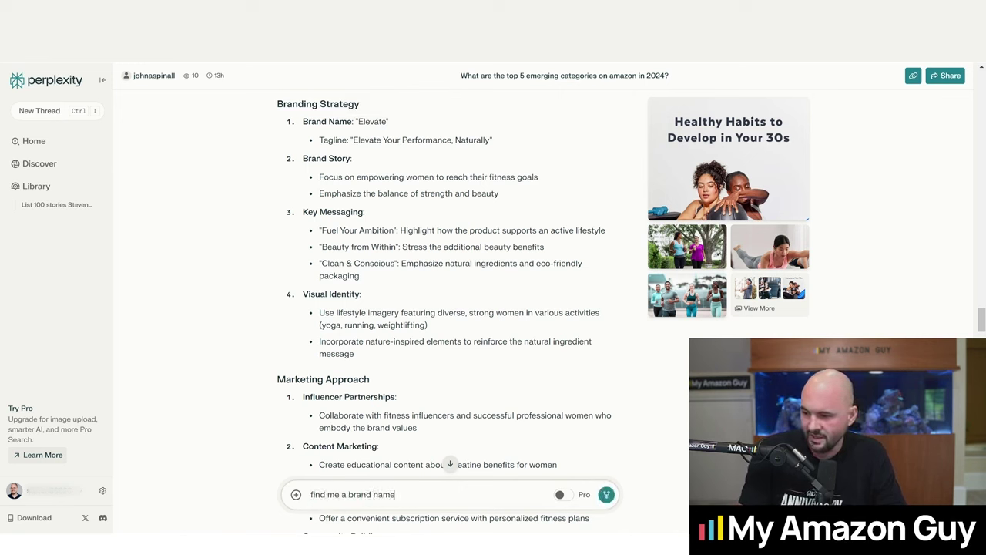
pyautogui.write(' for the creativn')
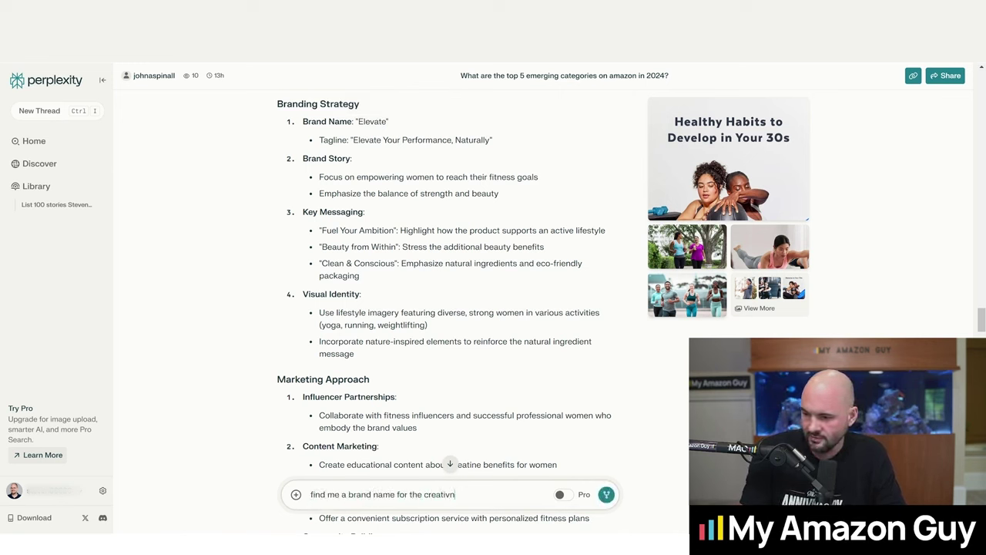
pyautogui.press('BackSpace')
pyautogui.press('BackSpace')
pyautogui.write('ne gummies this is not ')
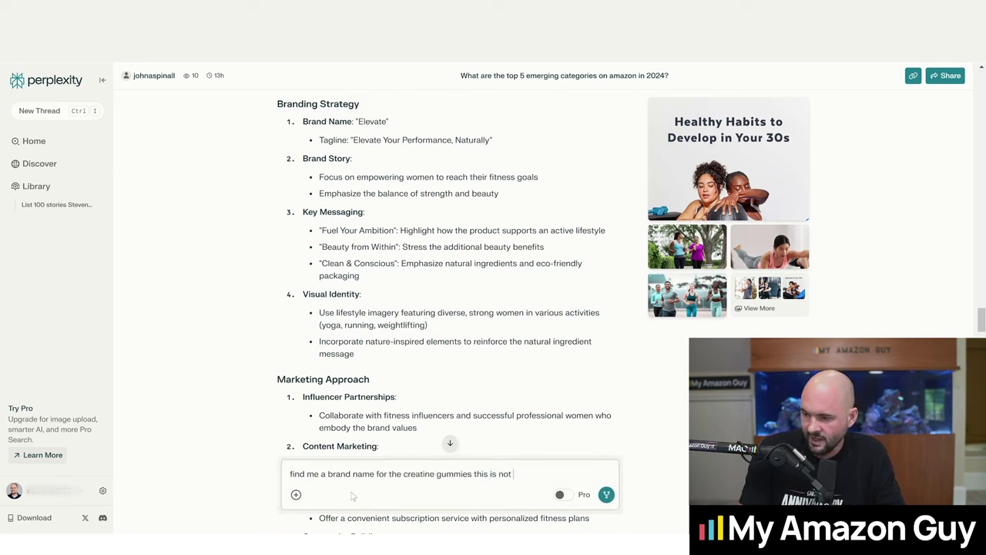
pyautogui.write('currently trademarked')
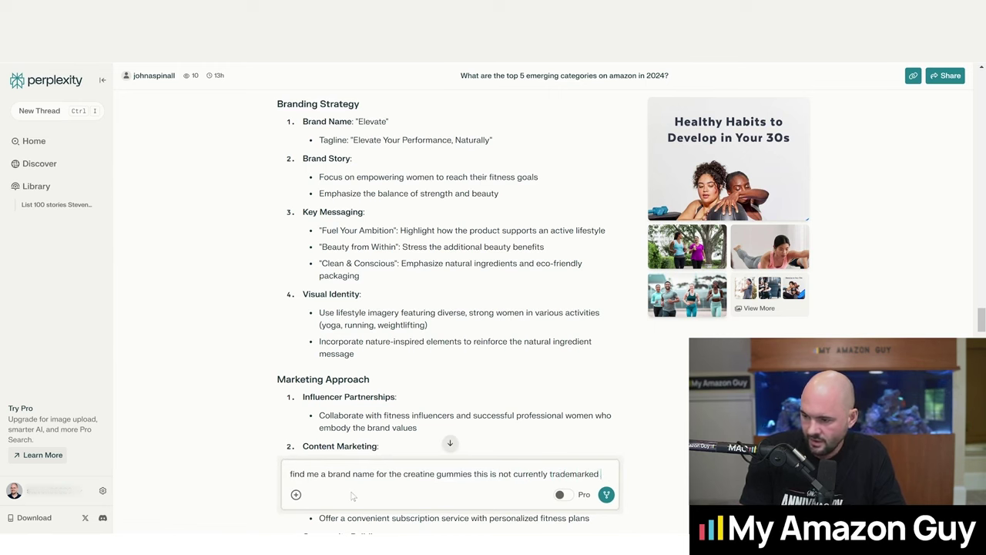
pyautogui.write(' and it[s')
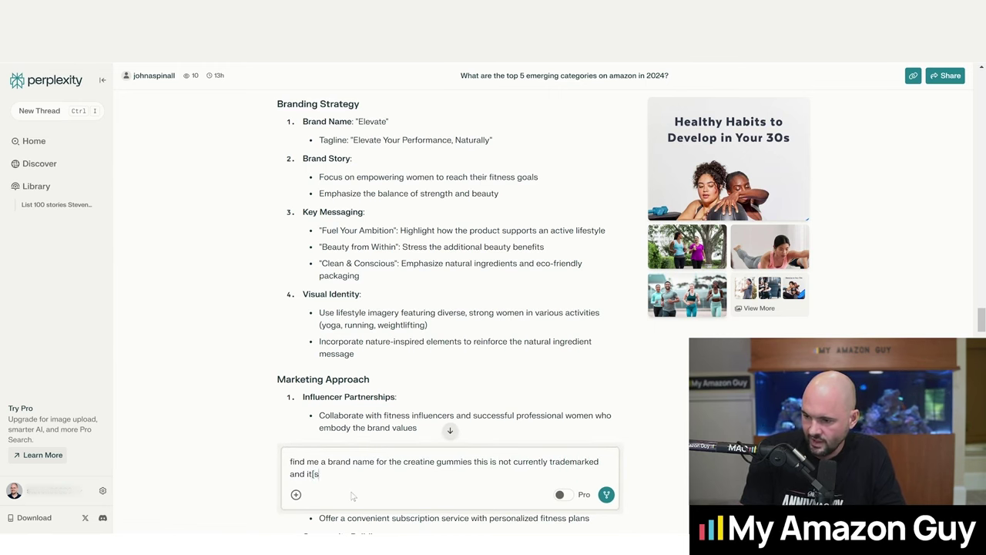
pyautogui.write('lling')
pyautogui.press('Return')
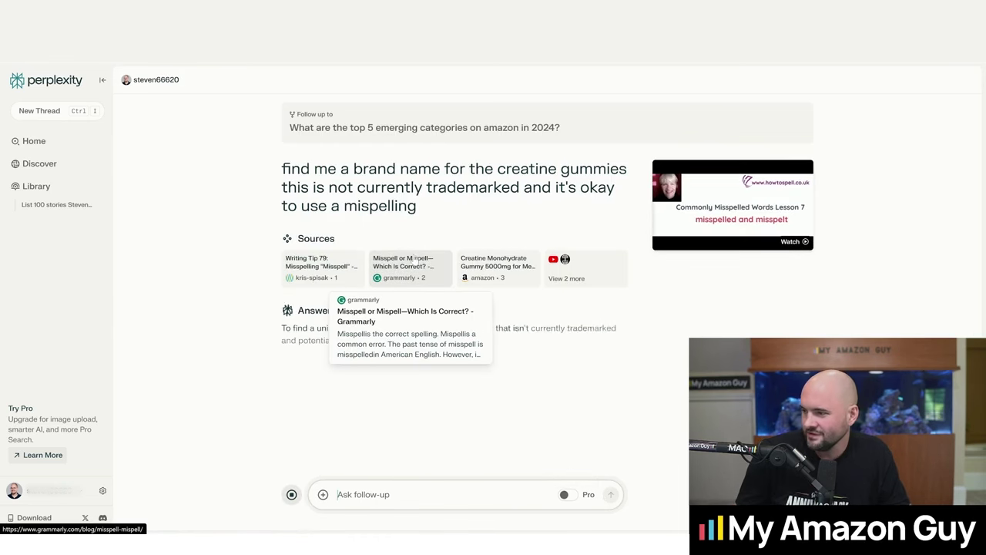
# Step: Select the suggested names Chewable Powur and Elevait, then open a new browser tab
pyautogui.scroll(-1, 360, 333)
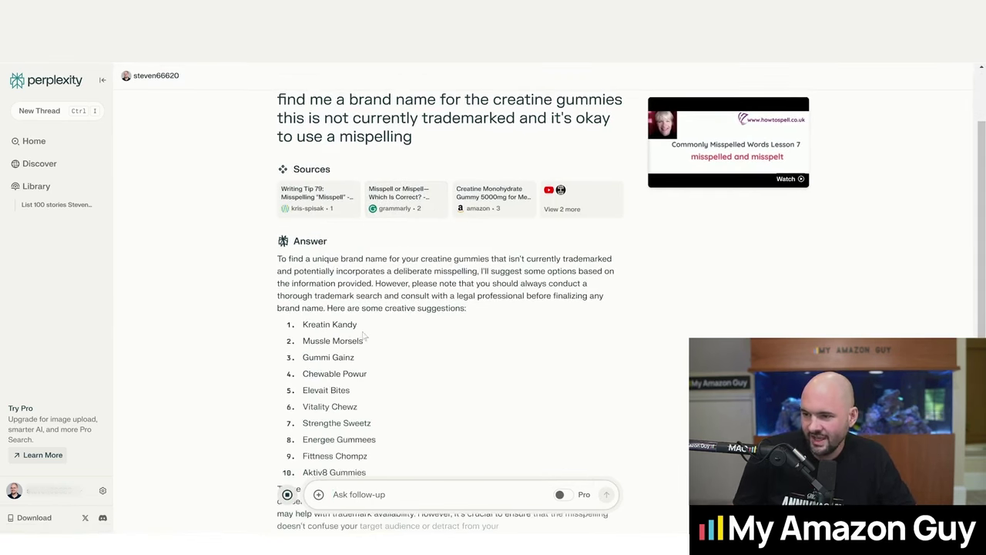
pyautogui.scroll(-1, 369, 347)
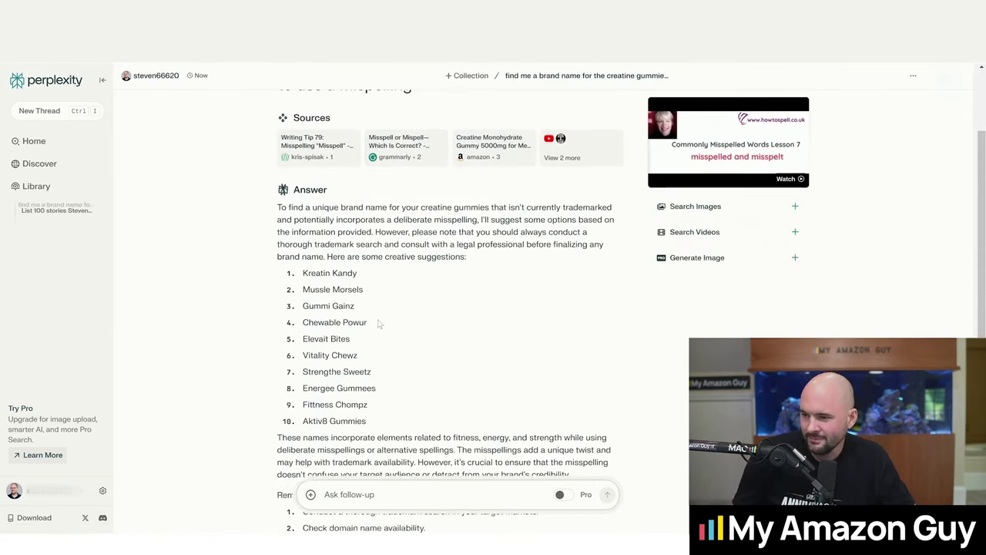
pyautogui.moveTo(353, 324); pyautogui.dragTo(309, 332)
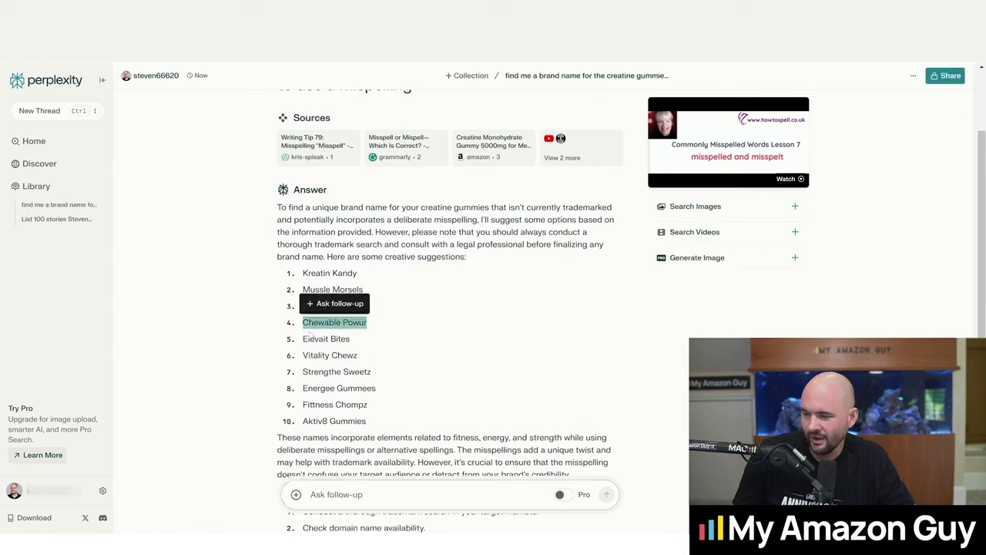
pyautogui.click(359, 341)
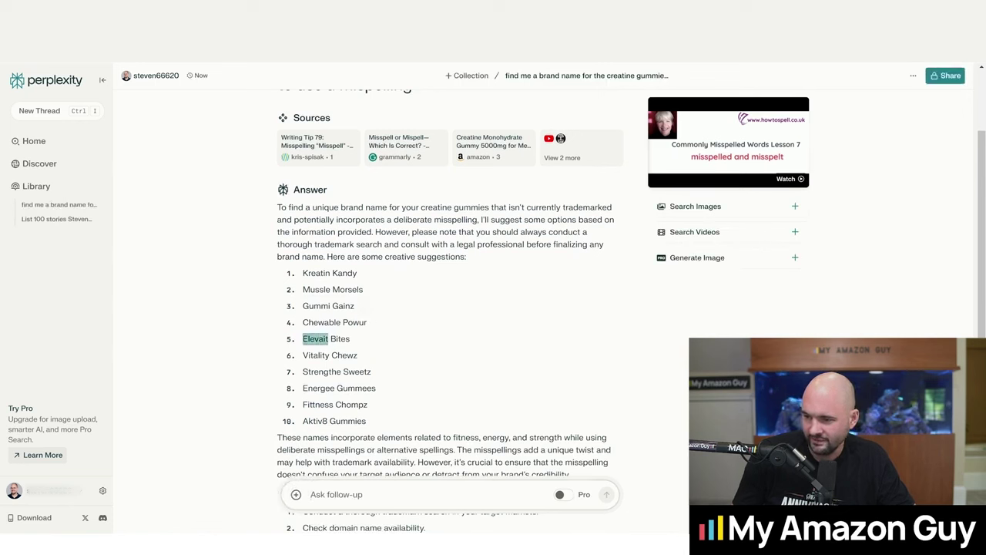
pyautogui.moveTo(329, 339); pyautogui.dragTo(325, 339)
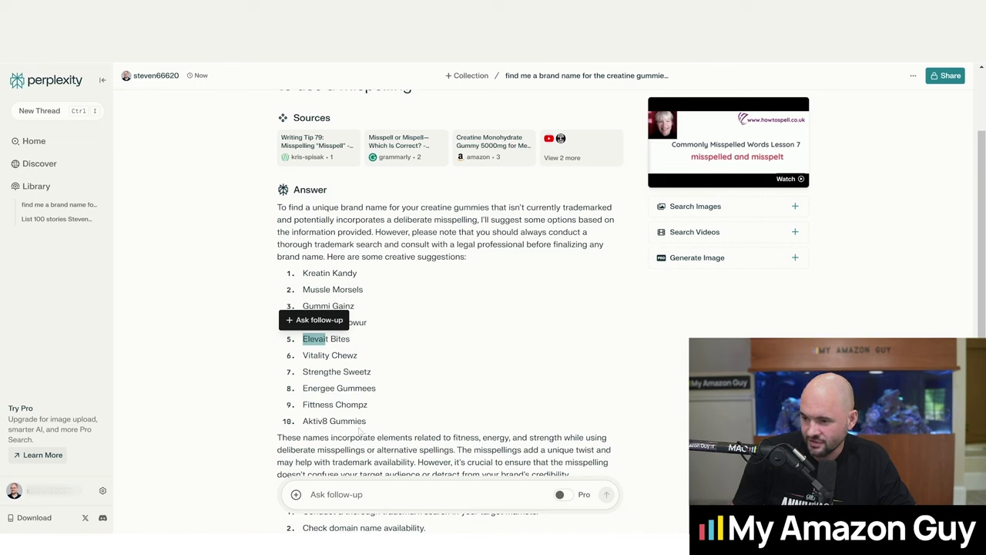
pyautogui.click(323, 429)
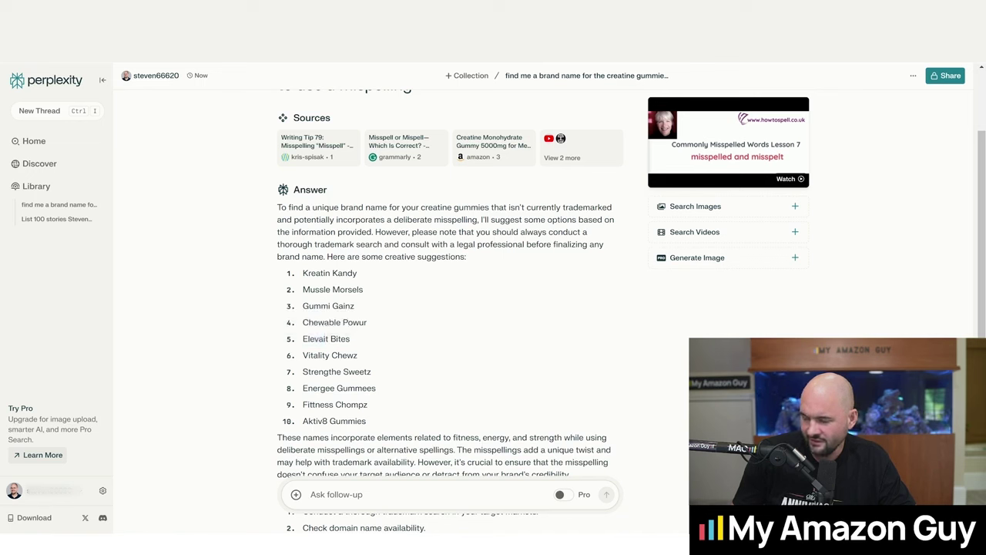
pyautogui.moveTo(329, 339); pyautogui.dragTo(329, 339)
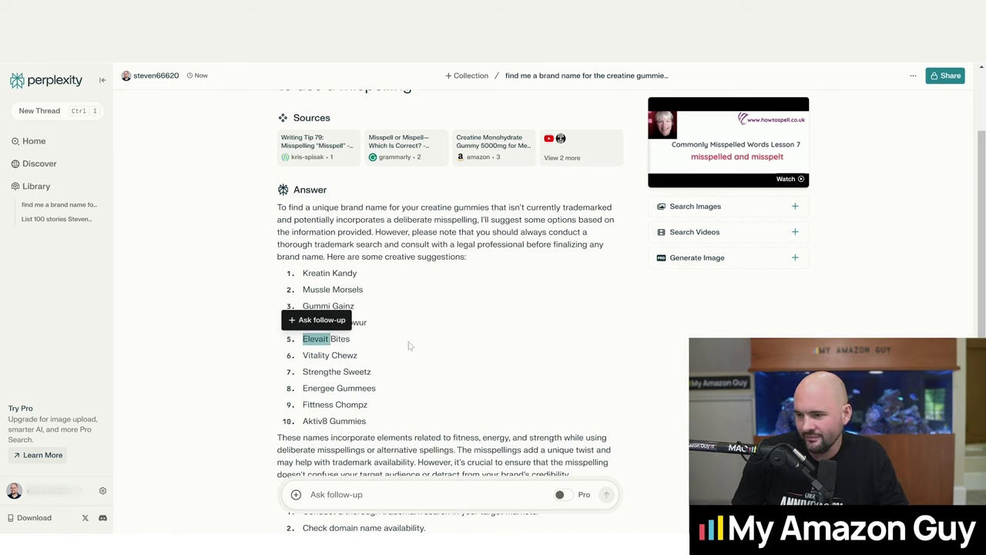
pyautogui.hotkey('ctrl', 't')
# Step: Search the USPTO trademark database for Elevait, which returns no results
pyautogui.write('trademark')
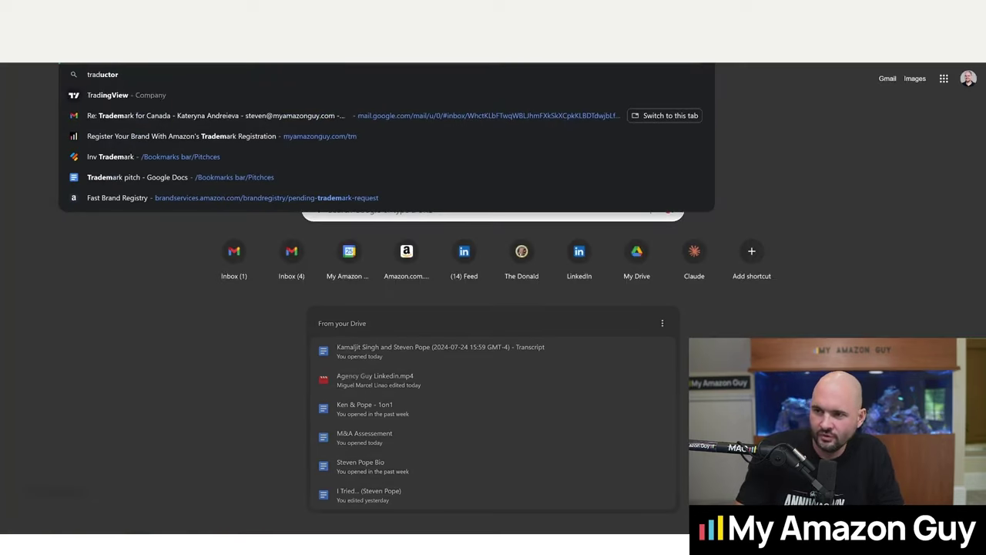
pyautogui.write(' lookup')
pyautogui.press('Return')
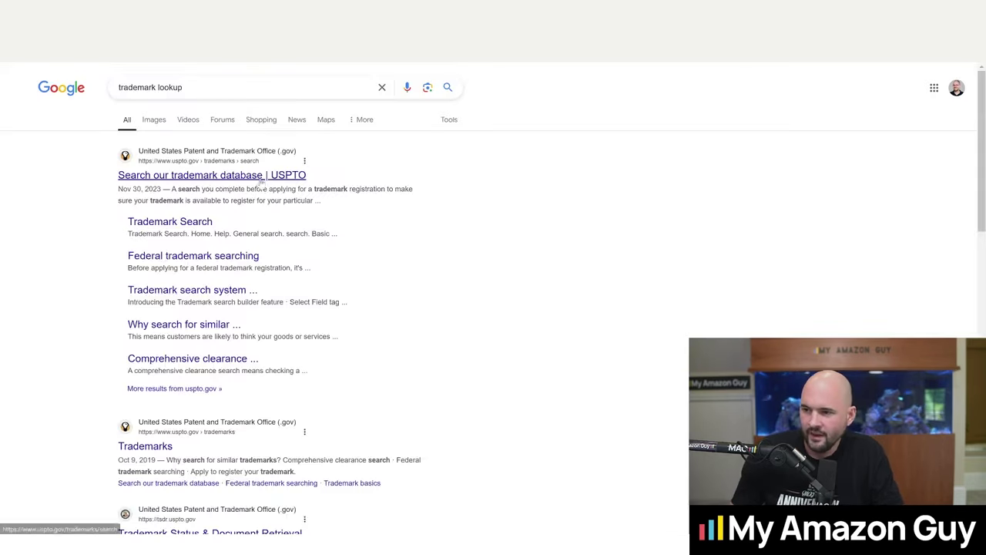
pyautogui.click(232, 172)
pyautogui.click(293, 254)
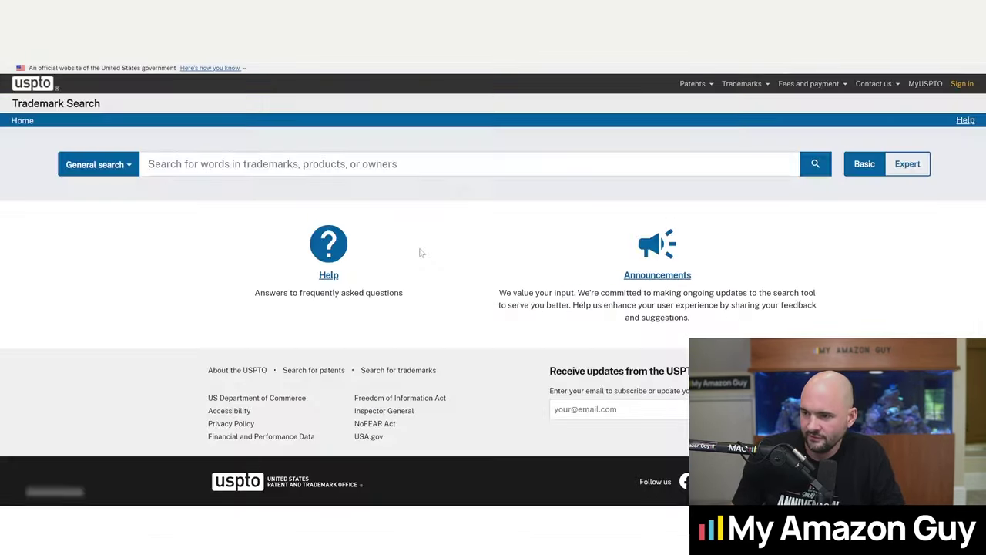
pyautogui.write('Elevait')
pyautogui.press('Return')
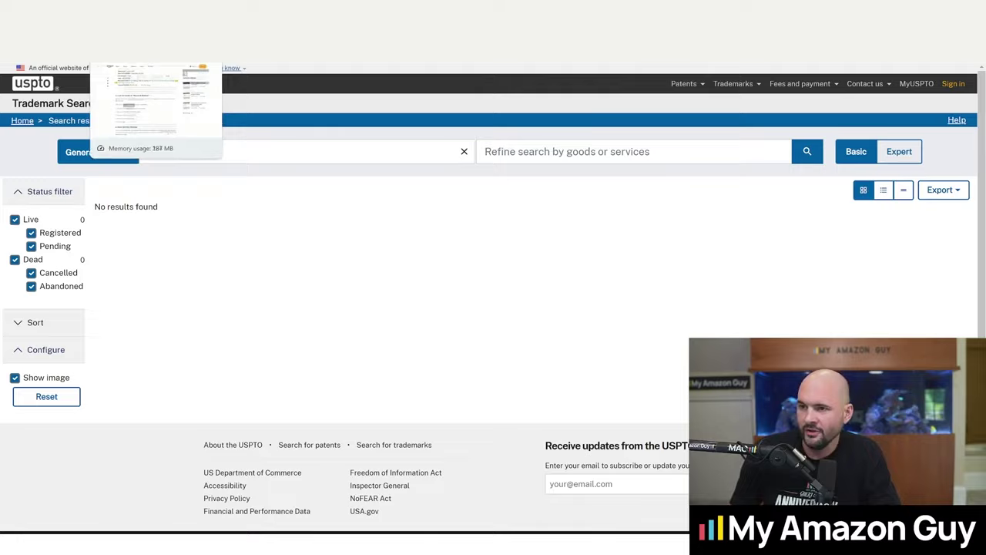
# Step: Switch back to the Perplexity brand-name thread
pyautogui.hotkey('ctrl', 'Tab')
pyautogui.hotkey('ctrl', 'Tab')
pyautogui.scroll(-3, 447, 308)
pyautogui.scroll(6, 447, 309)
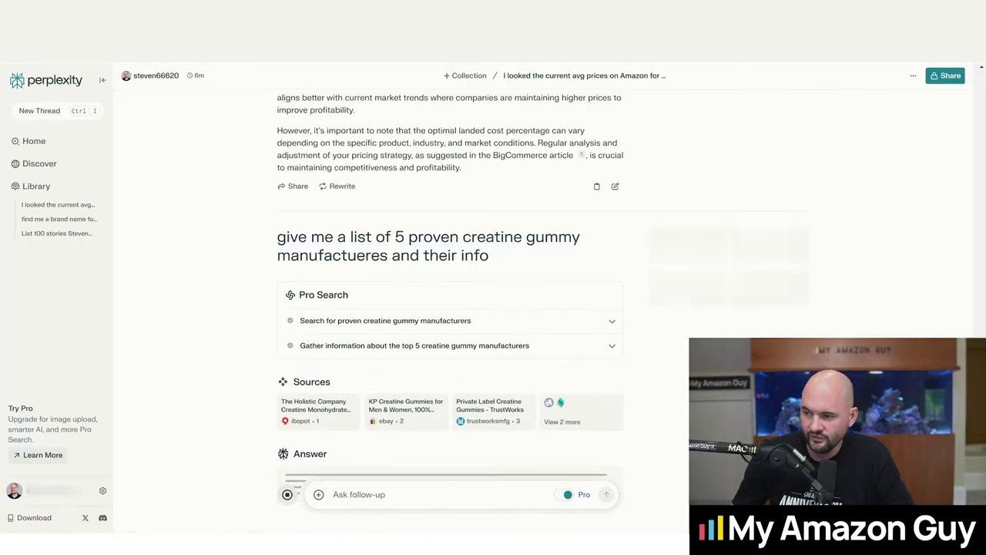
# Step: Scroll through the five manufacturers and select TrustWorks and its address trustworksmfg.com
pyautogui.scroll(-4, 509, 277)
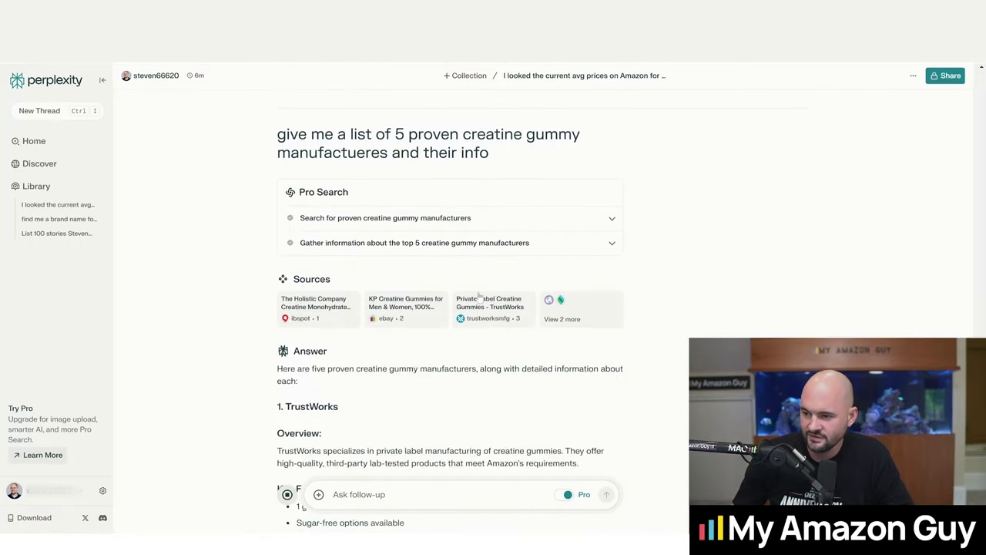
pyautogui.scroll(-2, 414, 278)
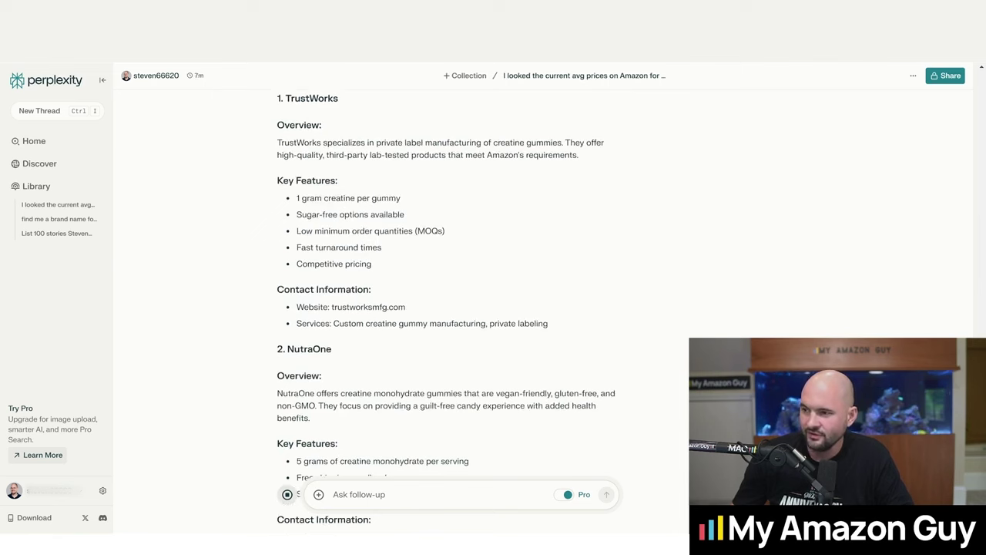
pyautogui.scroll(-1, 339, 262)
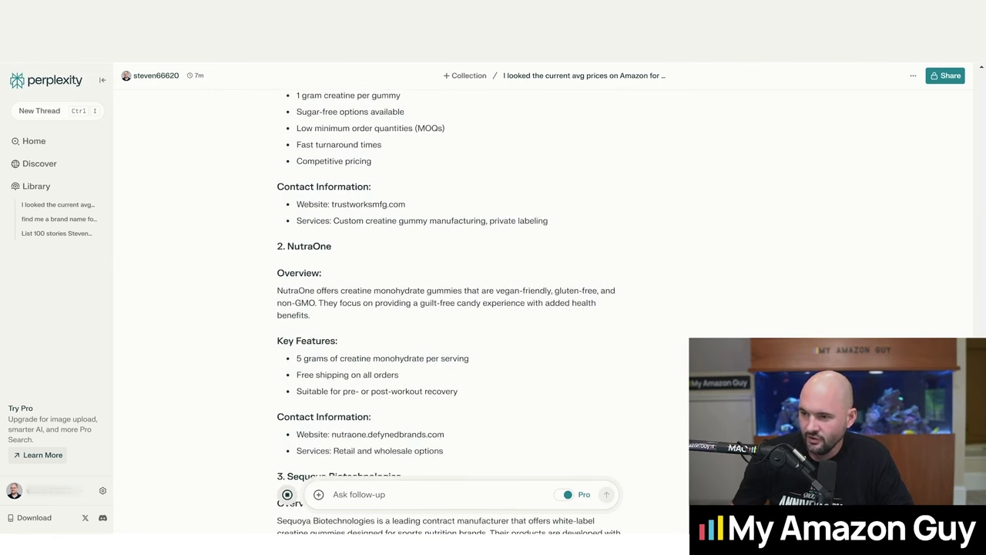
pyautogui.scroll(-3, 342, 269)
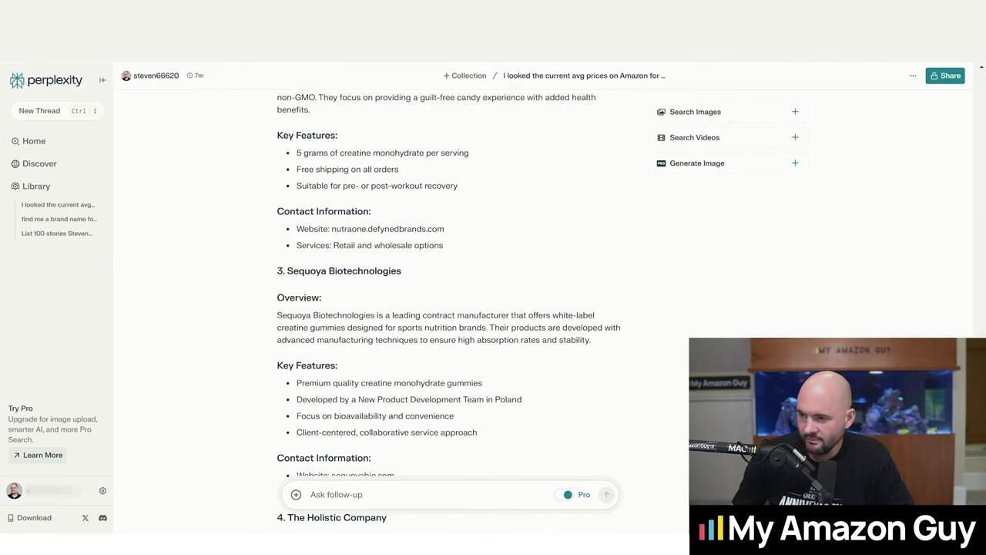
pyautogui.scroll(-3, 407, 283)
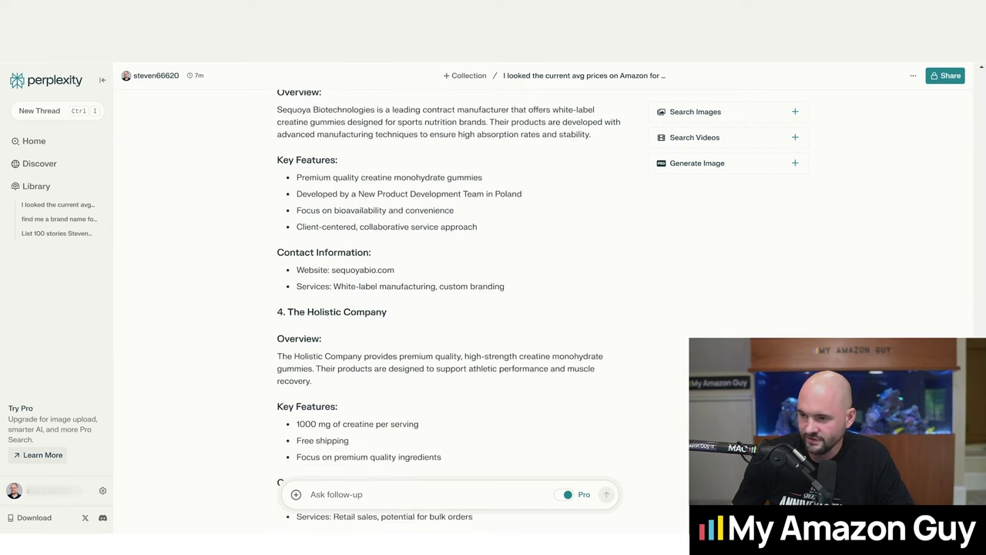
pyautogui.scroll(6, 372, 348)
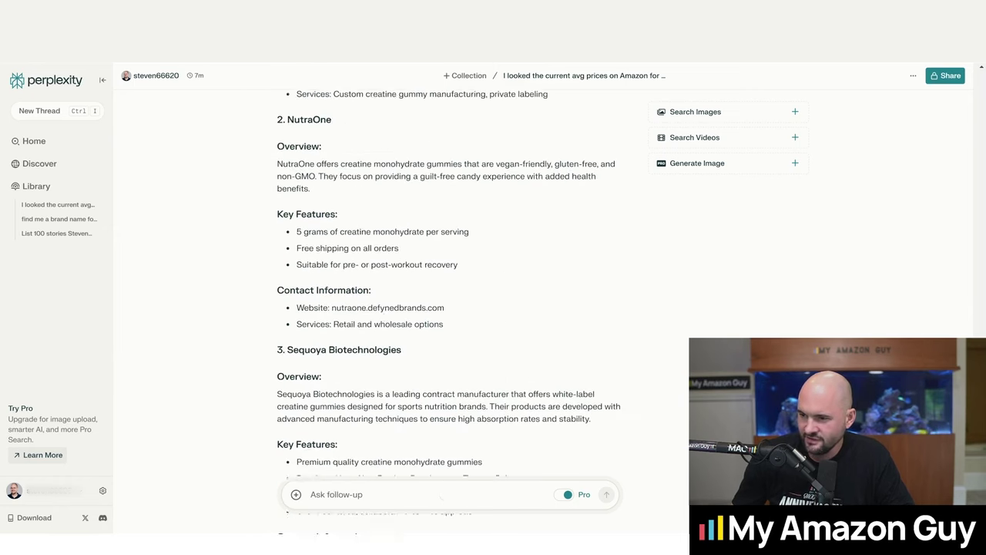
pyautogui.scroll(2, 398, 277)
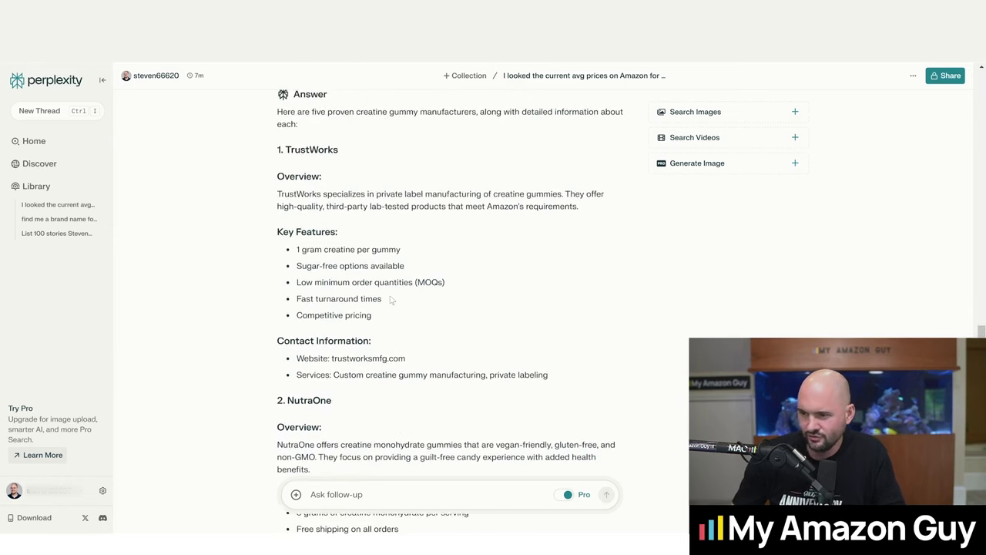
pyautogui.scroll(1, 403, 302)
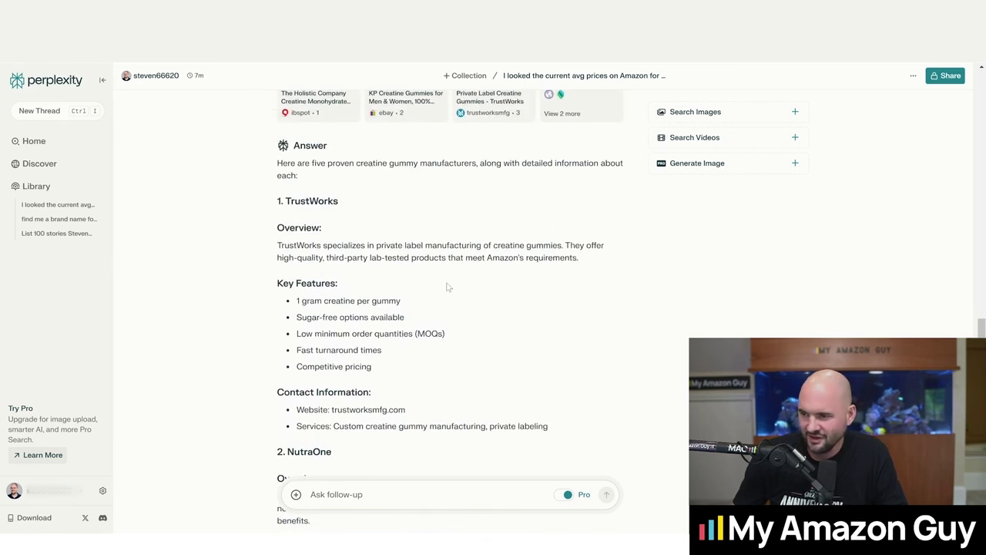
pyautogui.doubleClick(312, 201)
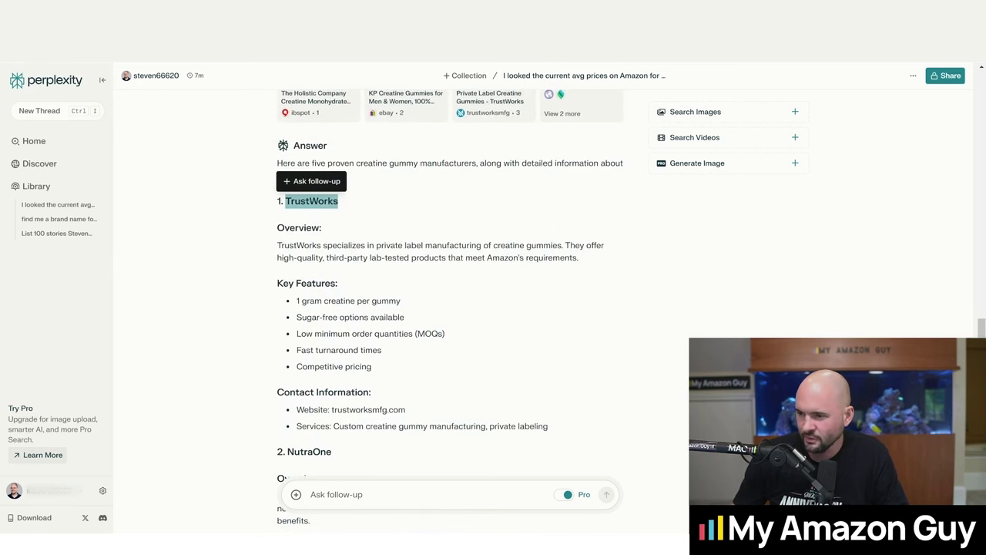
pyautogui.doubleClick(359, 409)
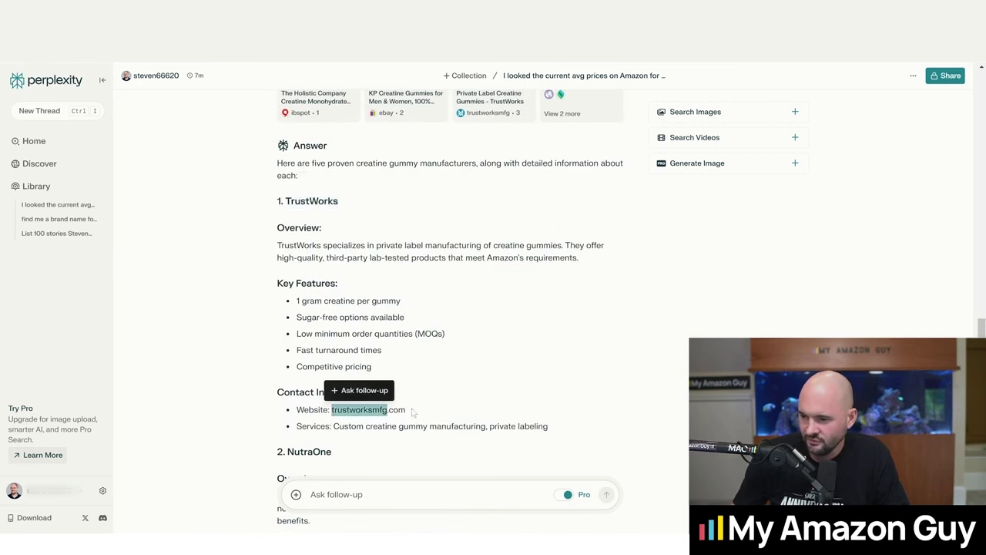
pyautogui.moveTo(347, 409); pyautogui.dragTo(406, 410)
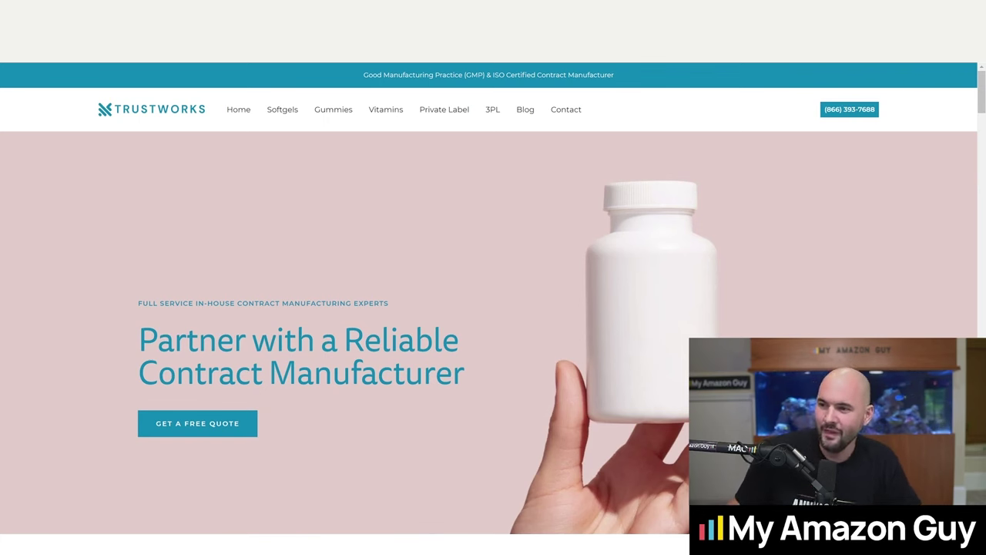
# Step: Go to TrustWorks' Gummies page, Custom Vitamin Gummy Manufacturing
pyautogui.click(333, 109)
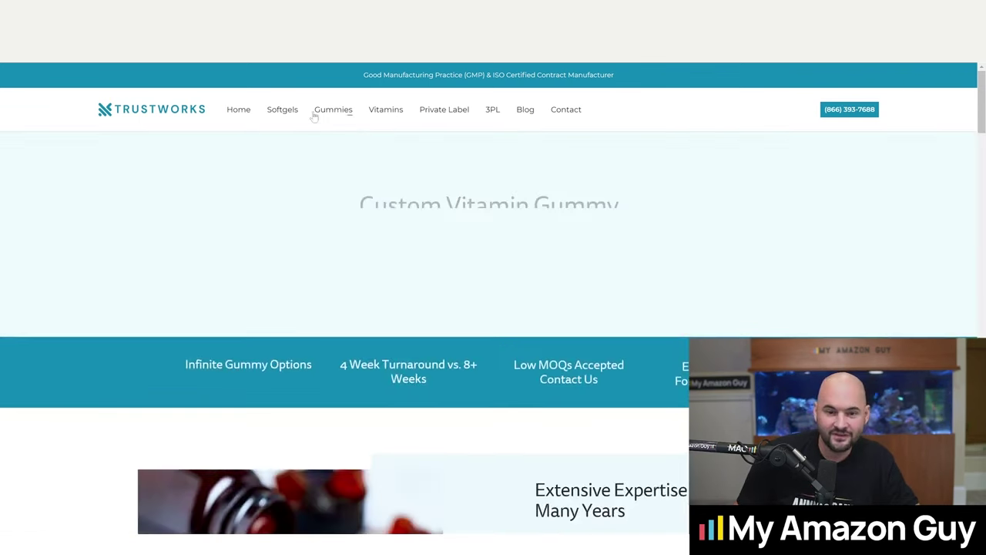
pyautogui.scroll(-2, 343, 135)
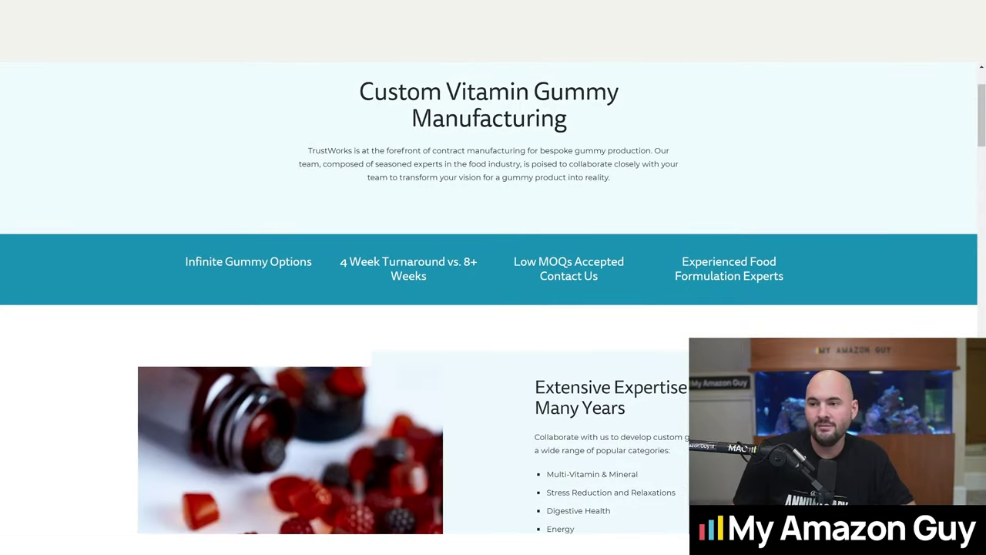
pyautogui.scroll(2, 236, 161)
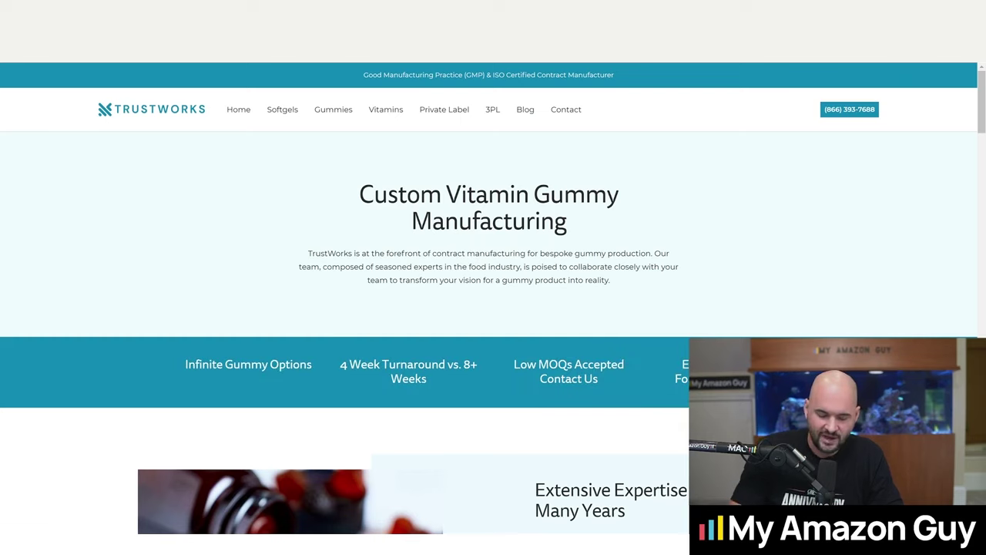
# Step: Google 'creatine gummies manufacturer' and open the 'Private Label Creatine Gummies - TrustWorks' result
pyautogui.hotkey('ctrl', 'l')
pyautogui.write('creat')
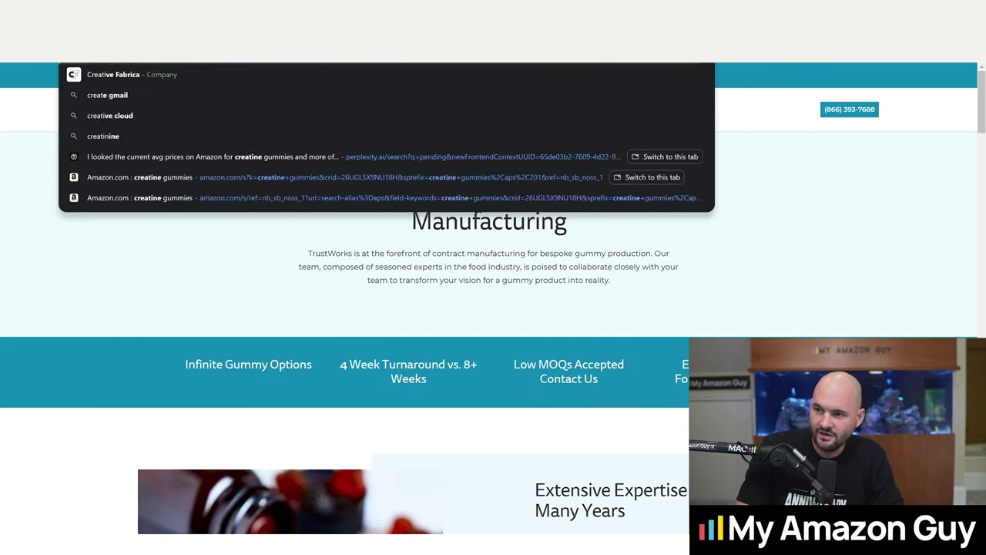
pyautogui.write('ine gummies manufacturer')
pyautogui.press('Return')
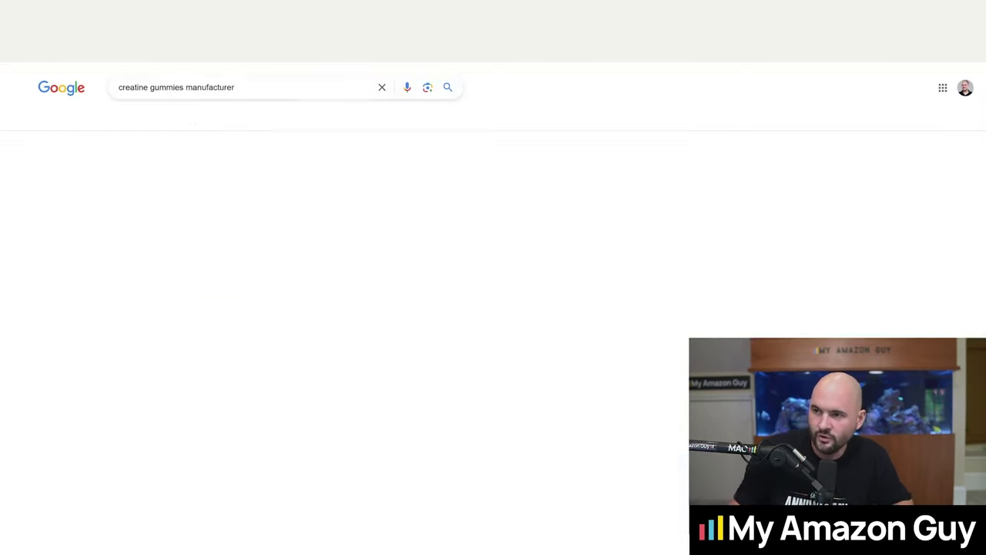
pyautogui.scroll(-3, 311, 165)
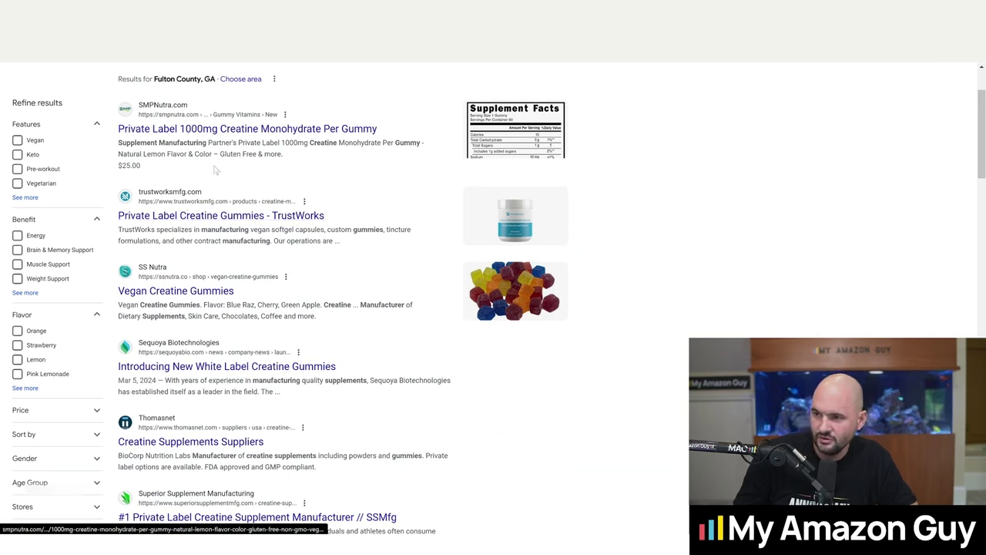
pyautogui.rightClick(224, 214)
pyautogui.click(246, 212)
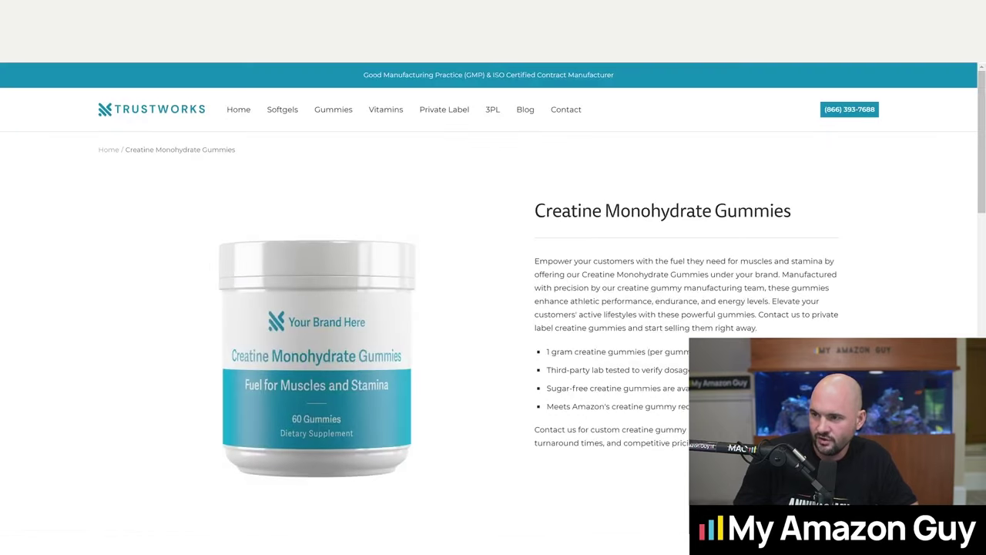